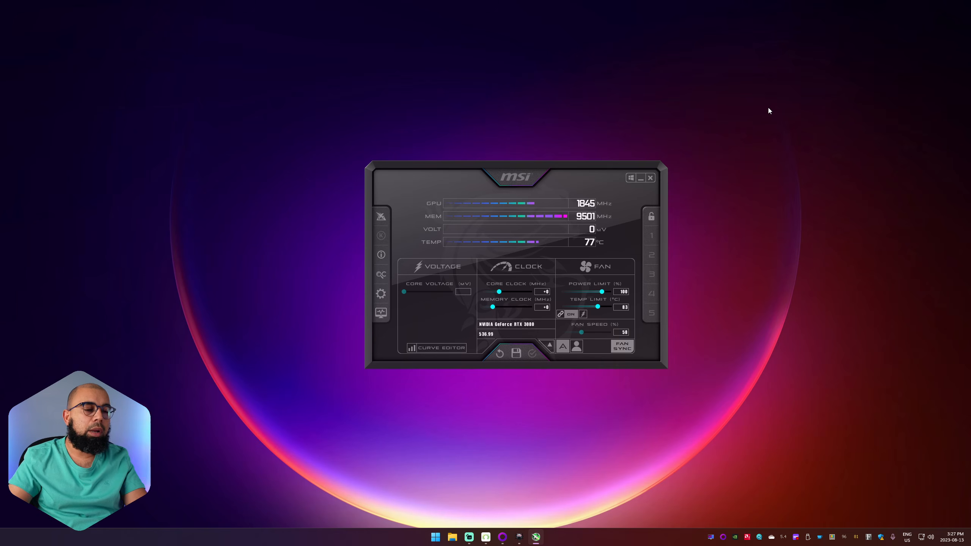
Bring up the RivaTuner Statistics Server window to view its settings, and minimize it again
left_click(710, 537)
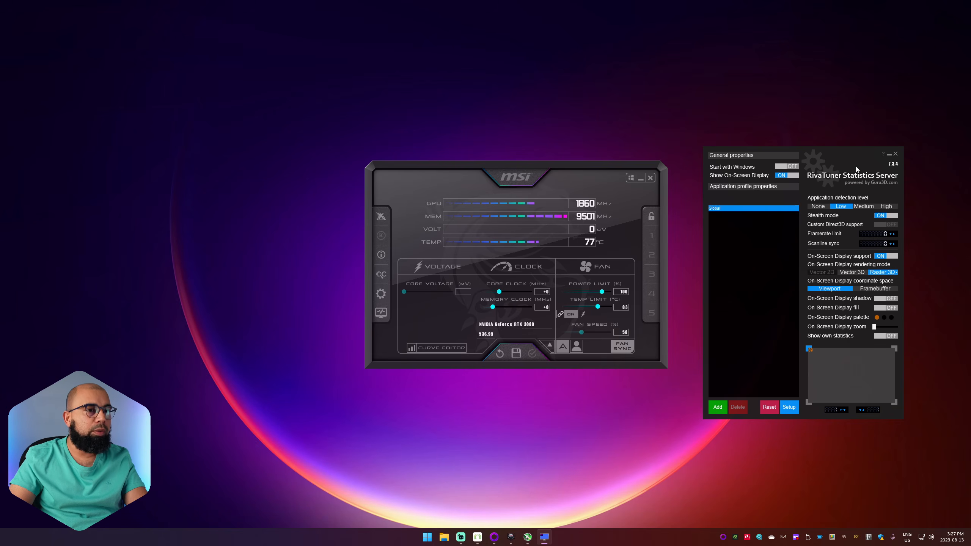
left_click(889, 154)
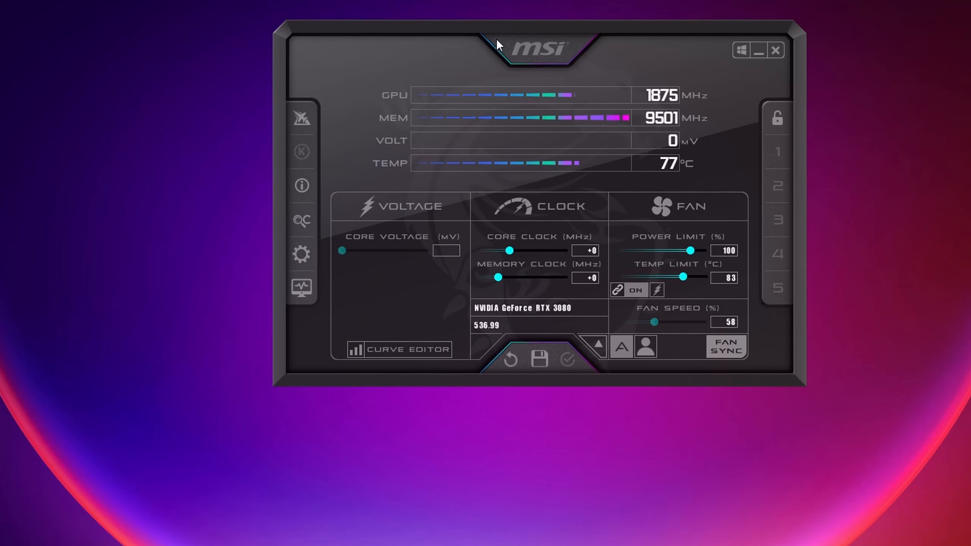
Open the MSI Afterburner properties and choose GPU2 : NVIDIA GeForce RTX 3080 as the master graphics processor
left_click_drag(497, 38, 490, 32)
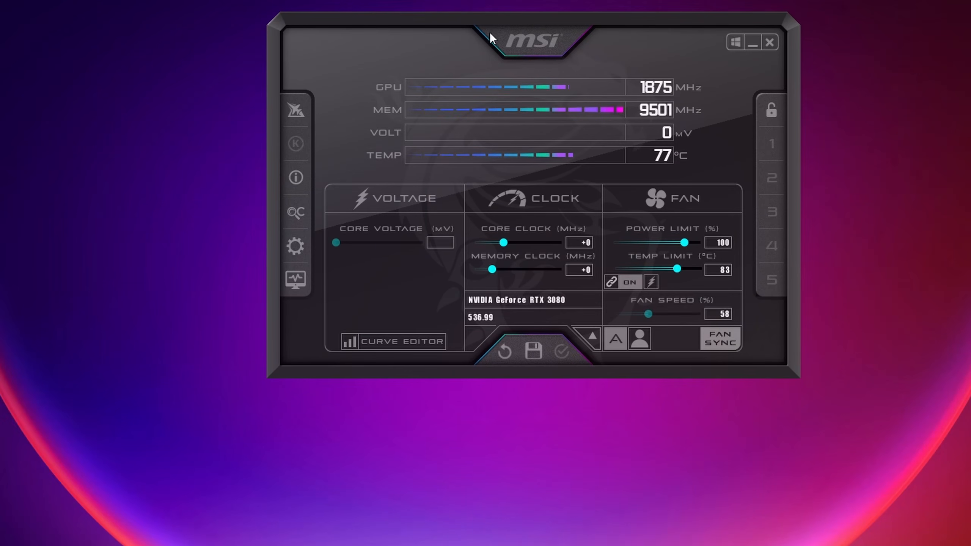
left_click(293, 248)
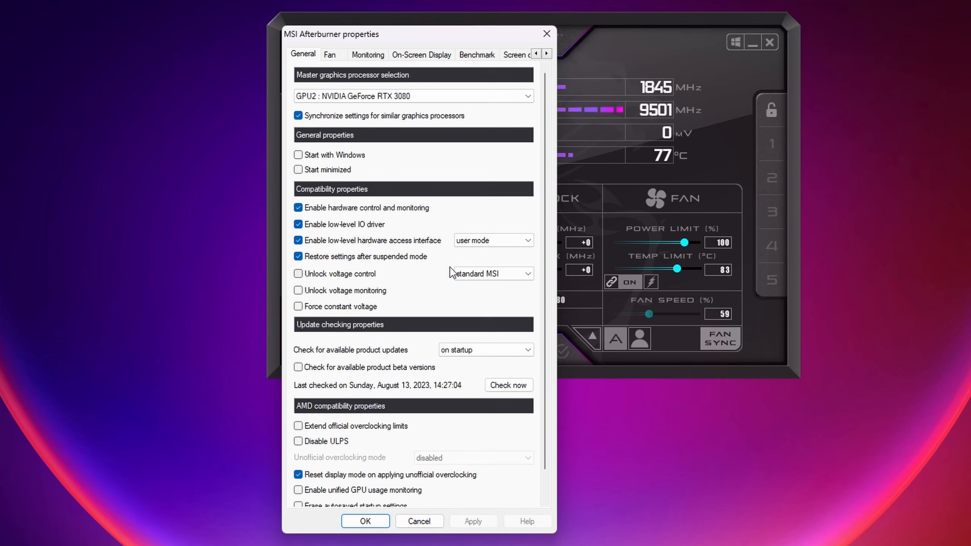
left_click(428, 95)
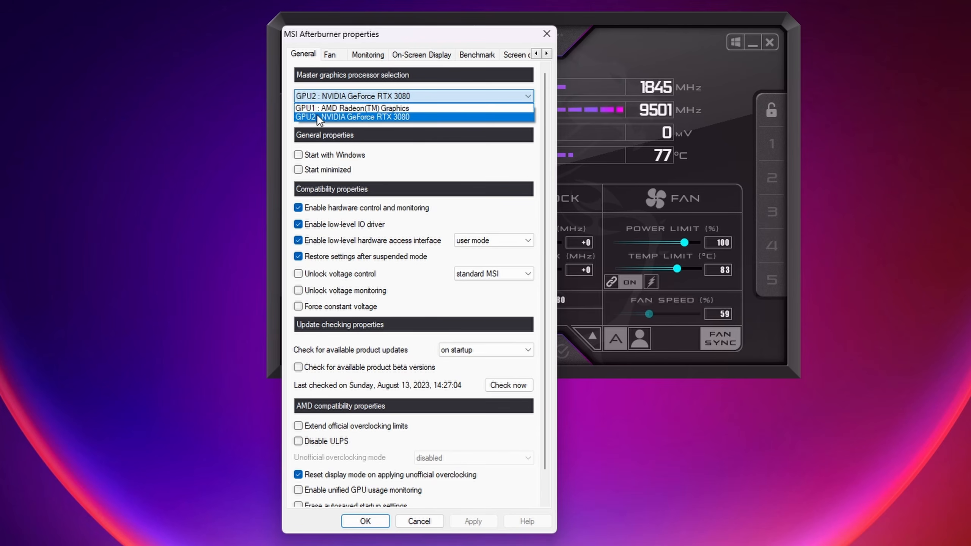
left_click(404, 117)
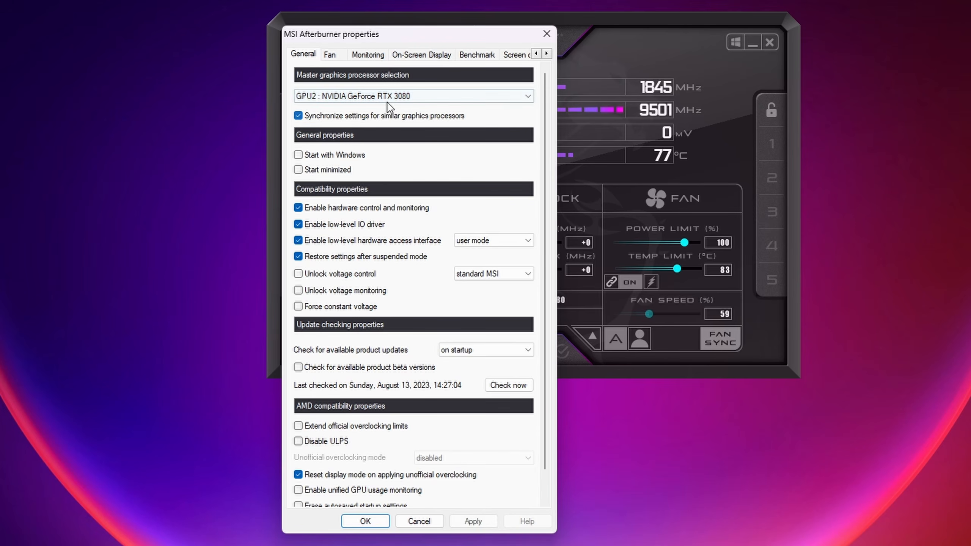
Review the GPU2 power and GPU2 temperature entries among the active hardware monitoring graphs
left_click(368, 54)
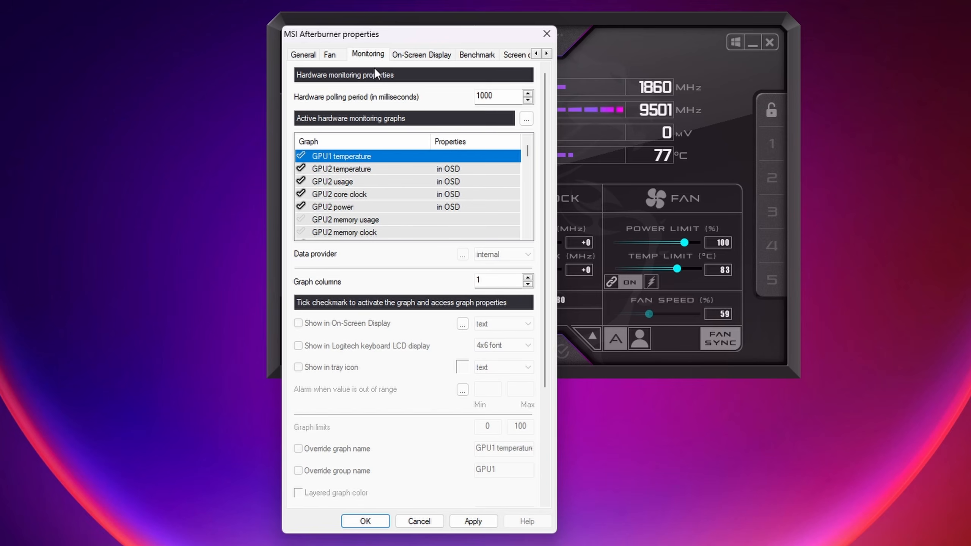
left_click(353, 210)
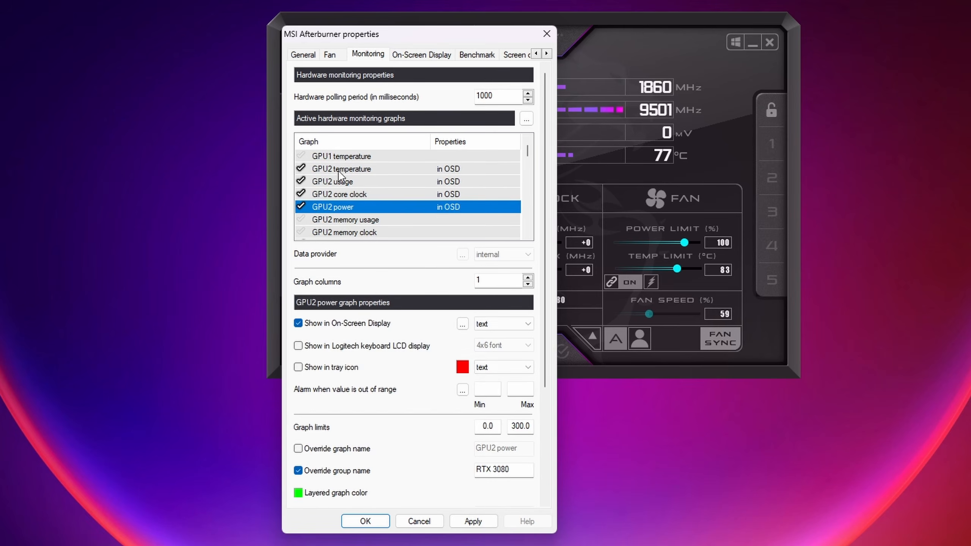
left_click(335, 170)
left_click(300, 168)
left_click(305, 171)
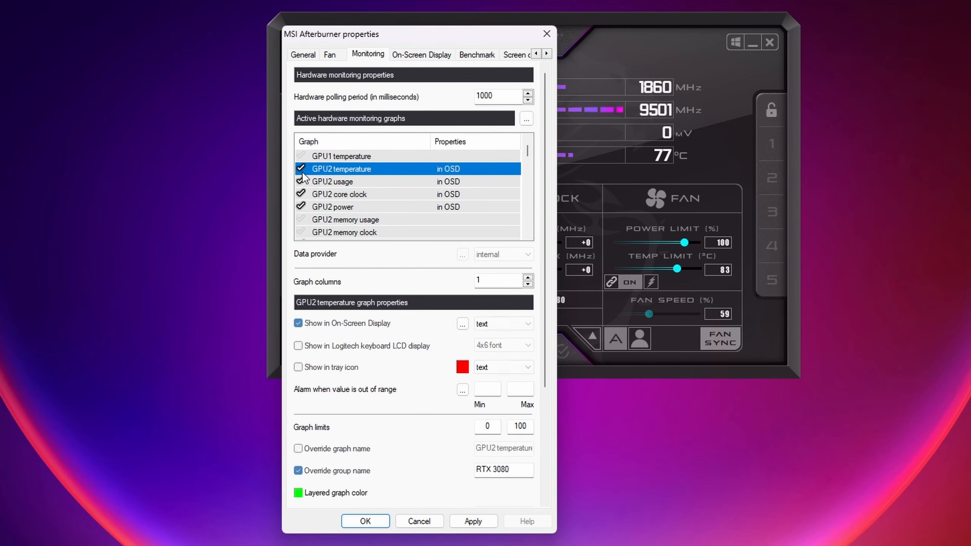
Activate the GPU2 memory usage and GPU2 memory clock graphs in the hardware monitoring list
left_click(359, 219)
scroll(376, 220, "down", 1)
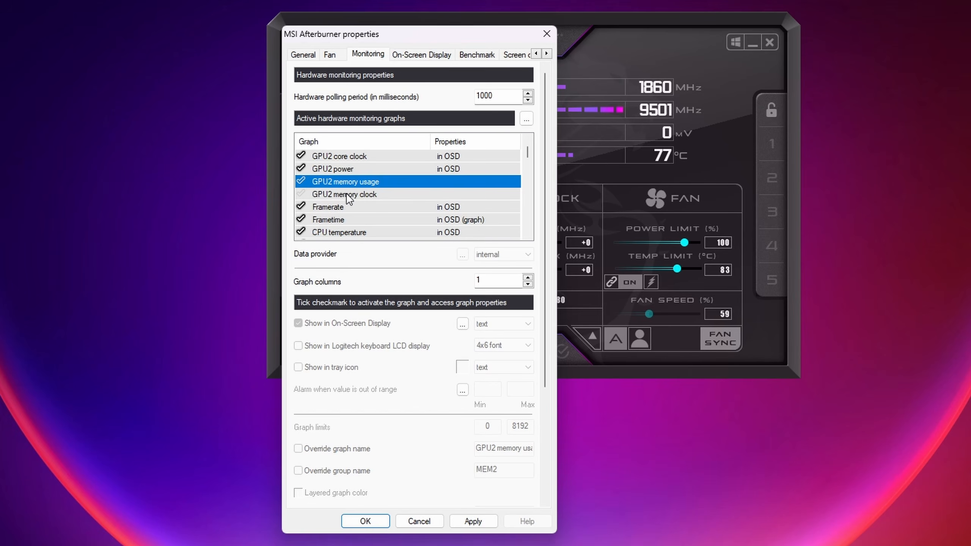
left_click(301, 182)
left_click(301, 195)
left_click(301, 181)
left_click(302, 194)
left_click(352, 193)
left_click(373, 181)
left_click(368, 195)
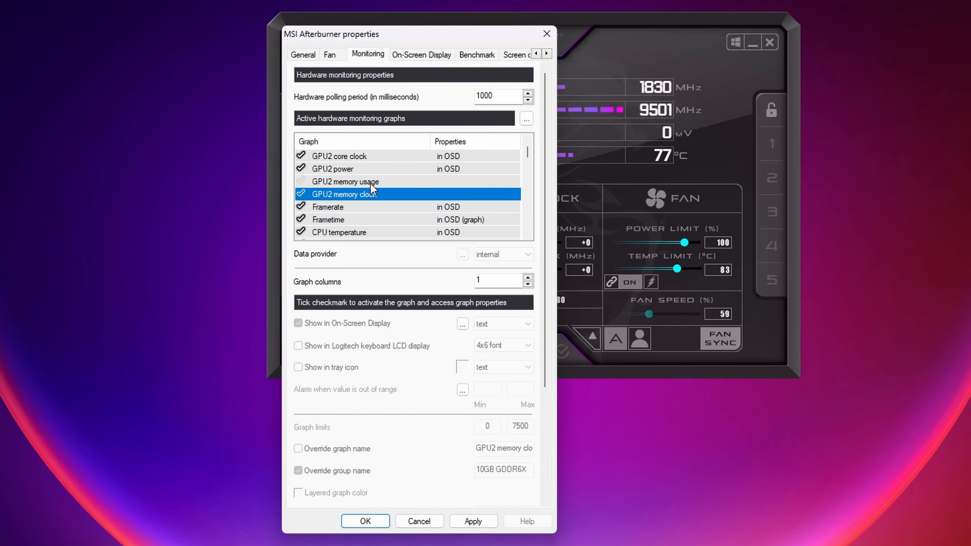
left_click(371, 183)
left_click(369, 192)
left_click(301, 182)
left_click(301, 194)
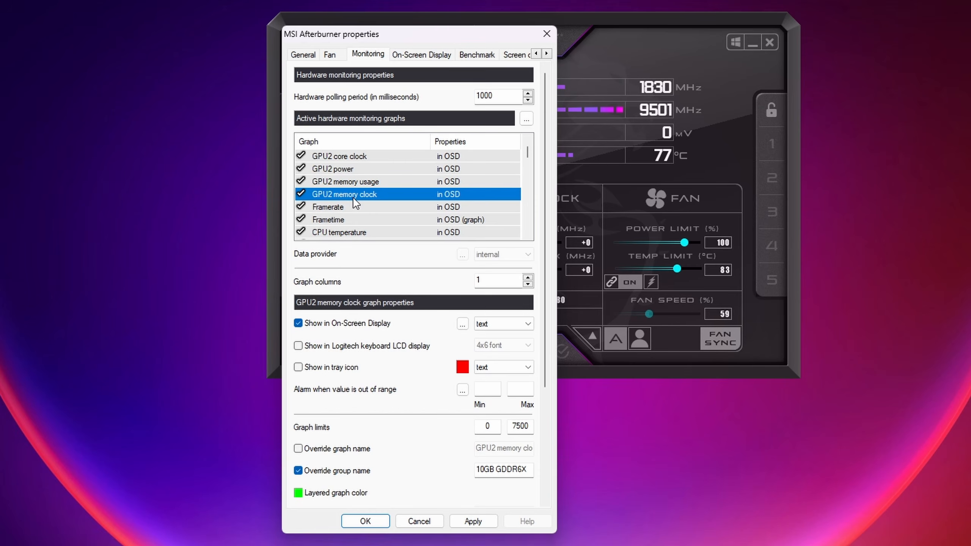
Turn the on-screen display of the GPU2 memory usage graph off and back on
left_click(366, 182)
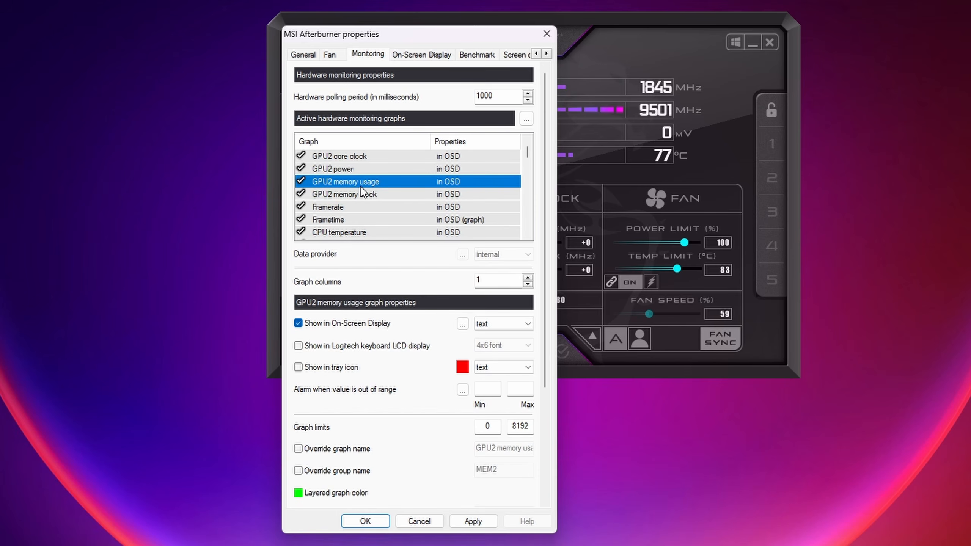
left_click(298, 324)
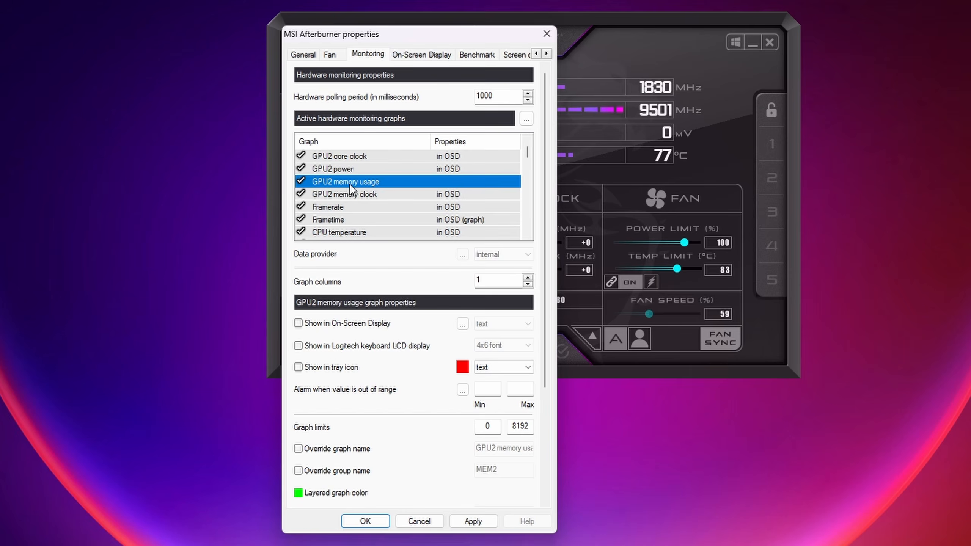
mouse_move(349, 184)
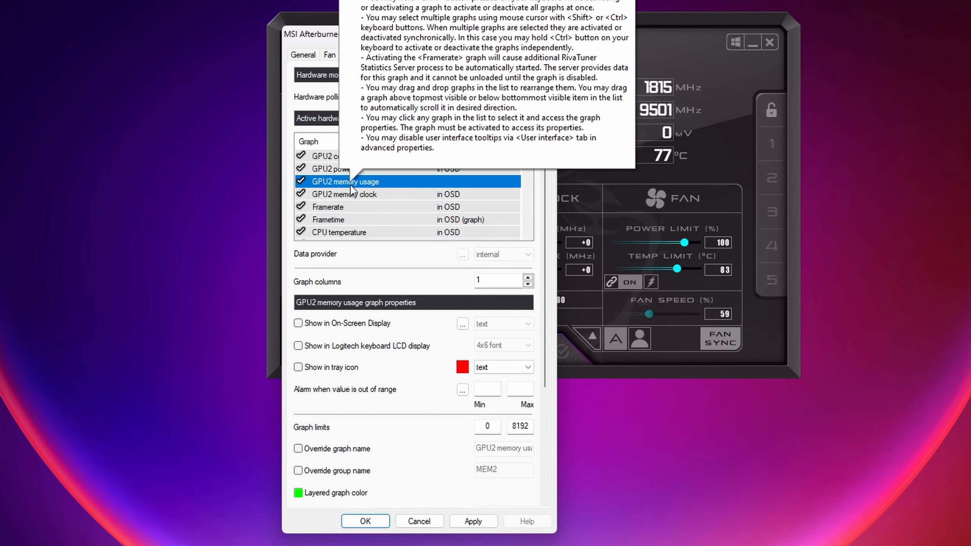
left_click(304, 180)
left_click(306, 181)
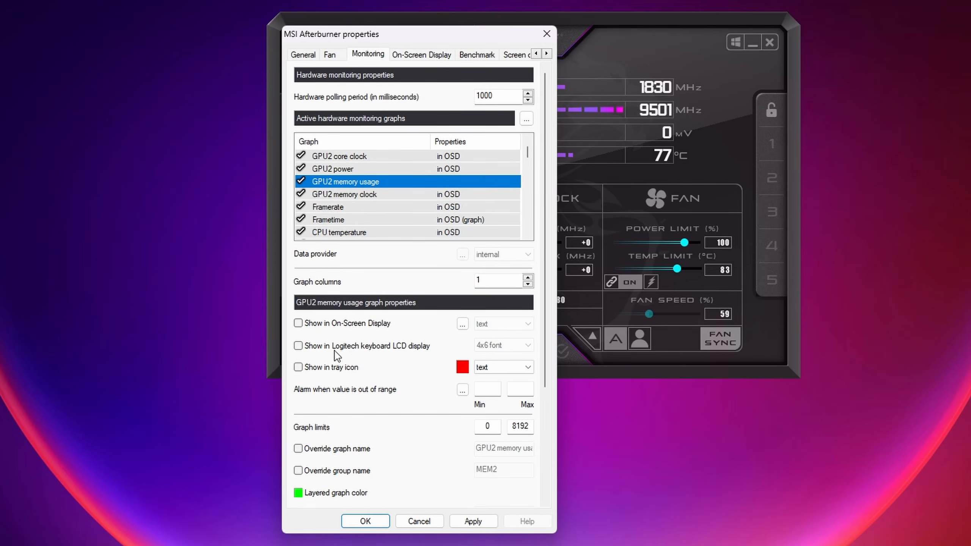
left_click(299, 323)
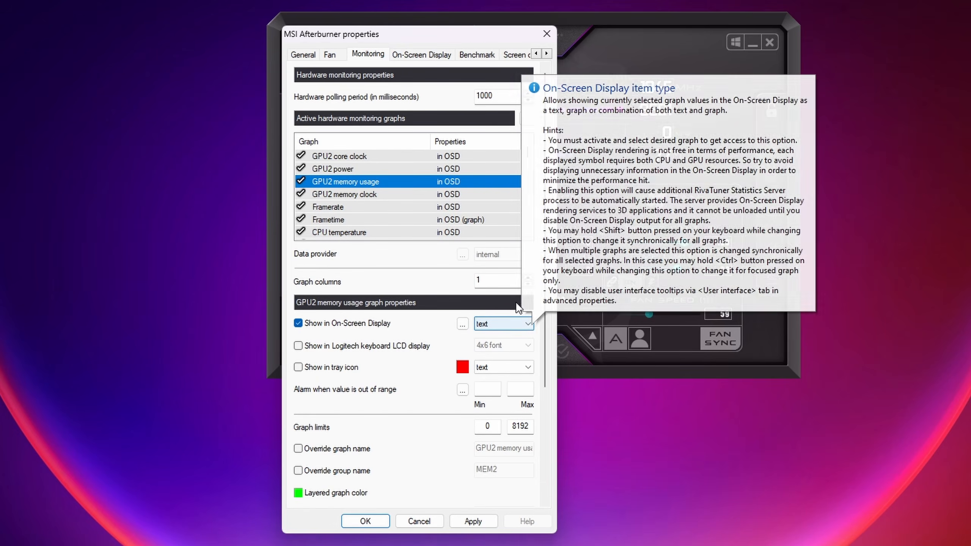
Show Frametime in the On-Screen Display with the item type graph, and apply the settings
left_click(358, 218)
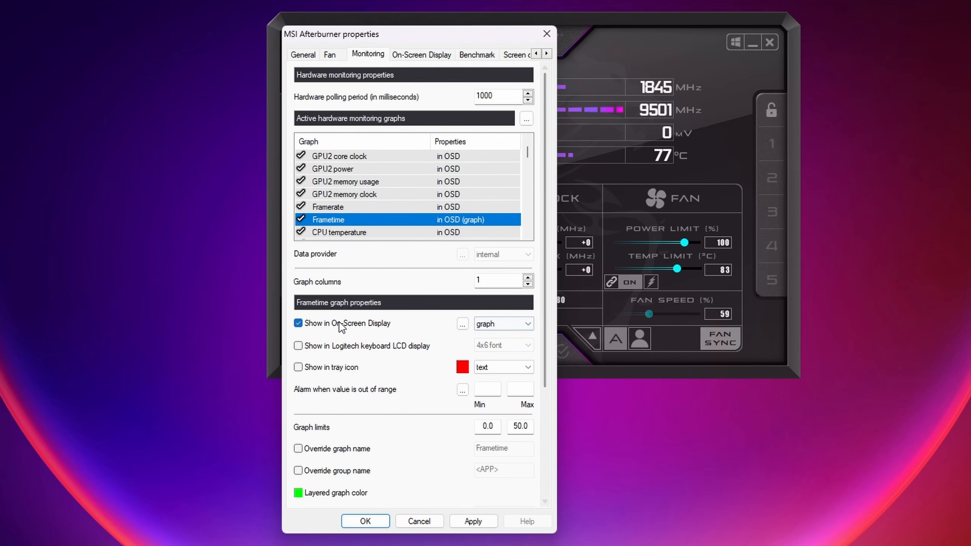
left_click(299, 323)
left_click(298, 324)
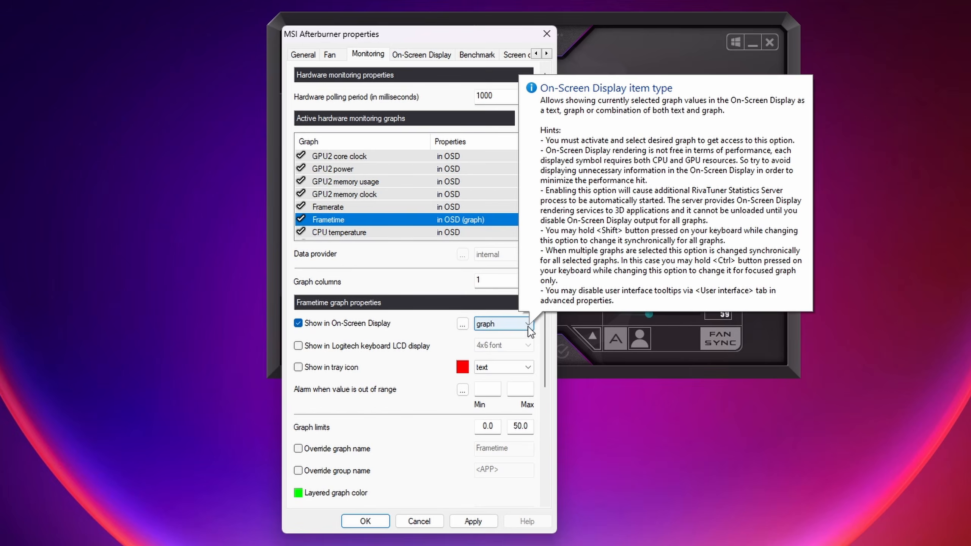
left_click(530, 325)
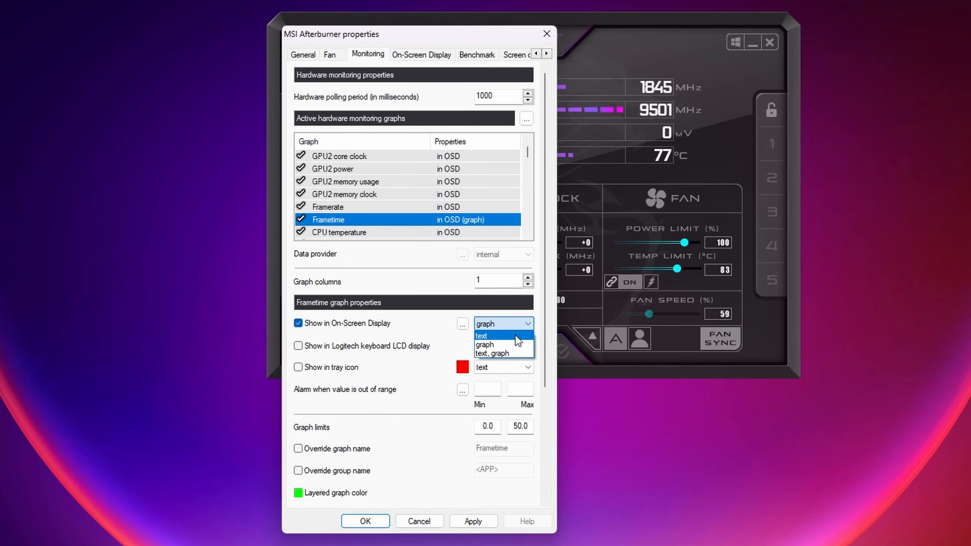
left_click(513, 346)
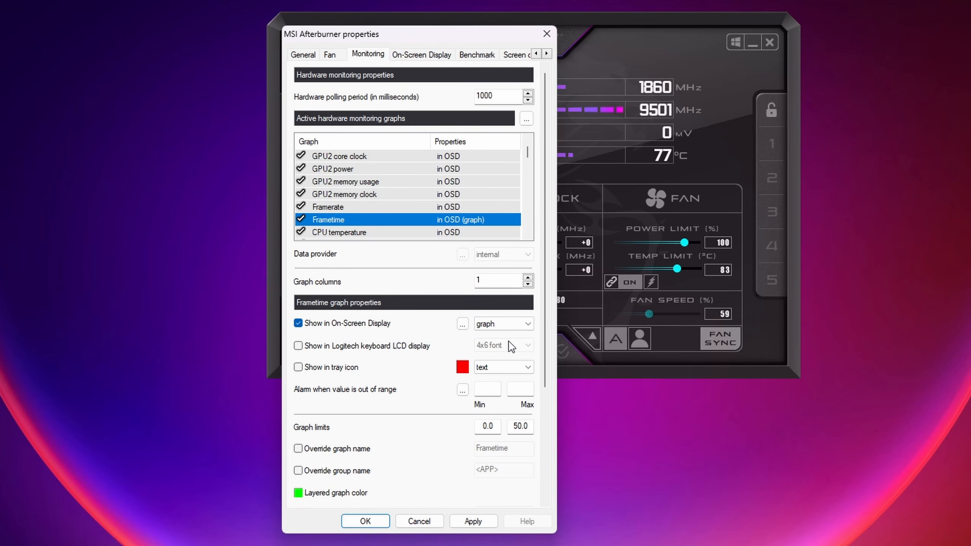
left_click(475, 521)
Move the Framerate and Frametime graphs together to directly below CPU power in the monitoring list
scroll(383, 216, "down", 1)
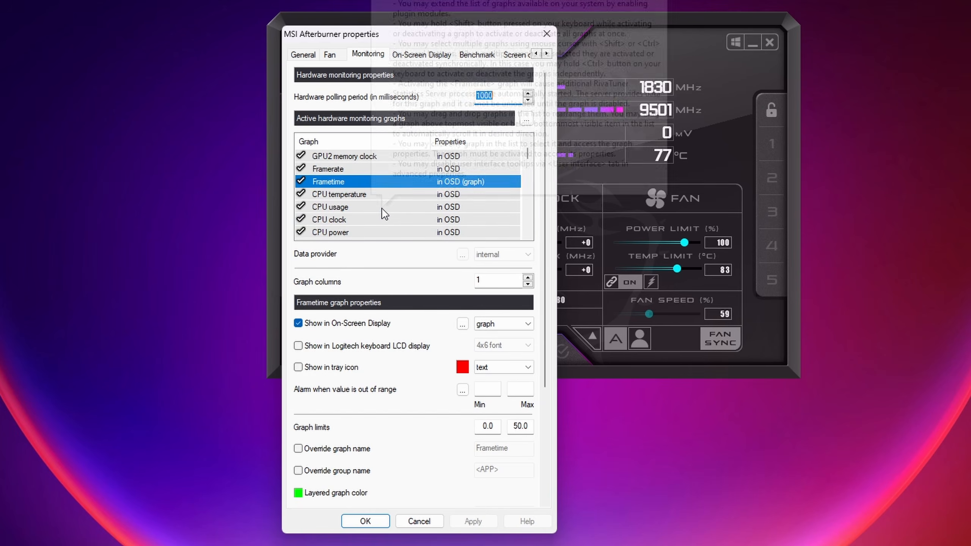
left_click(360, 170)
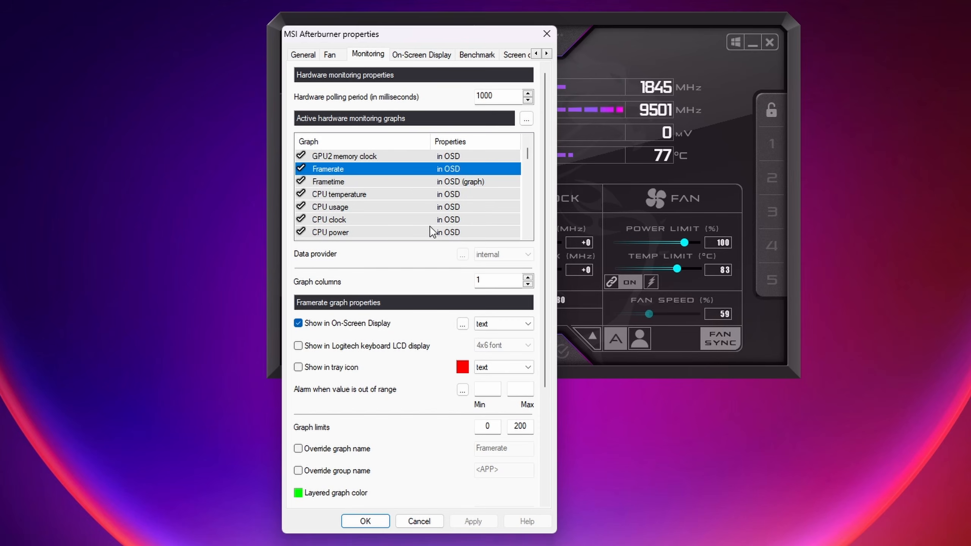
left_click(381, 181, "ctrl")
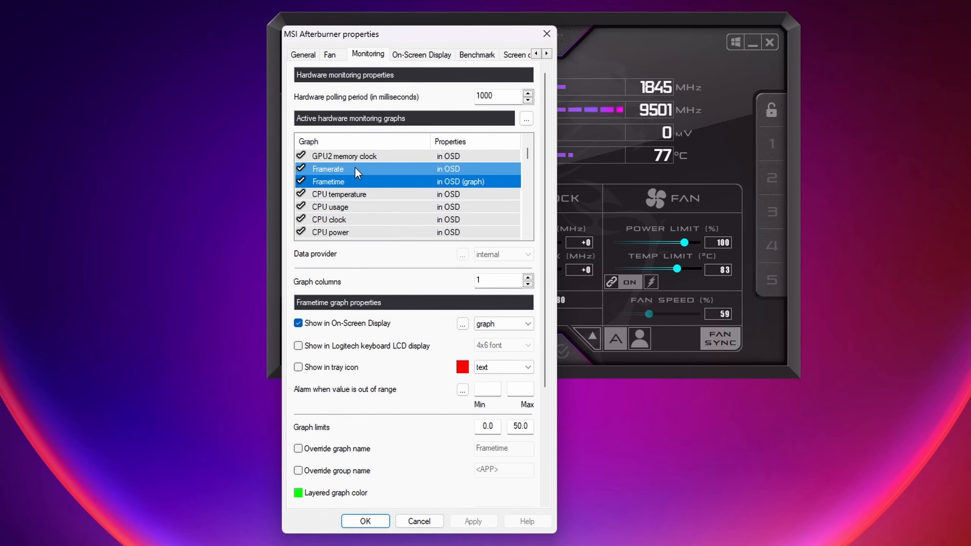
scroll(358, 176, "down", 1)
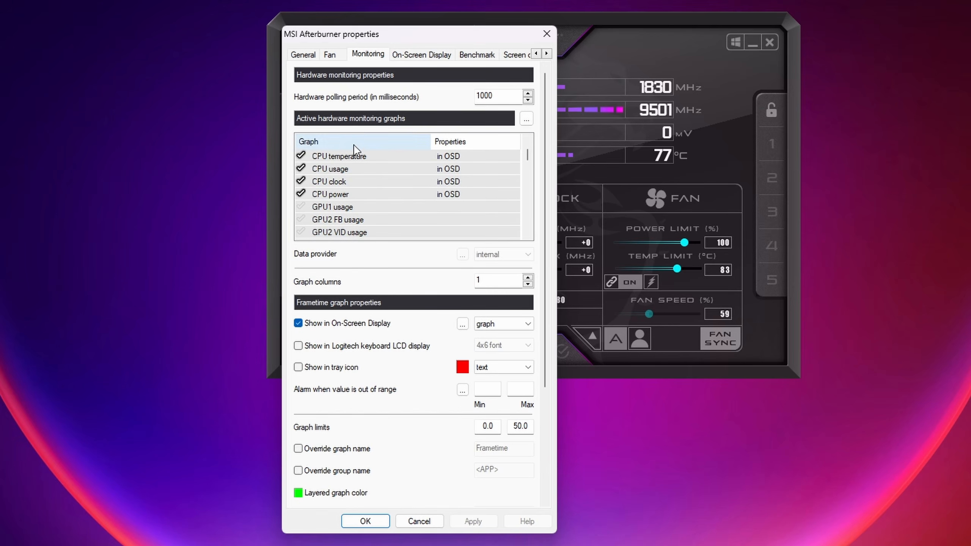
scroll(390, 199, "up", 1)
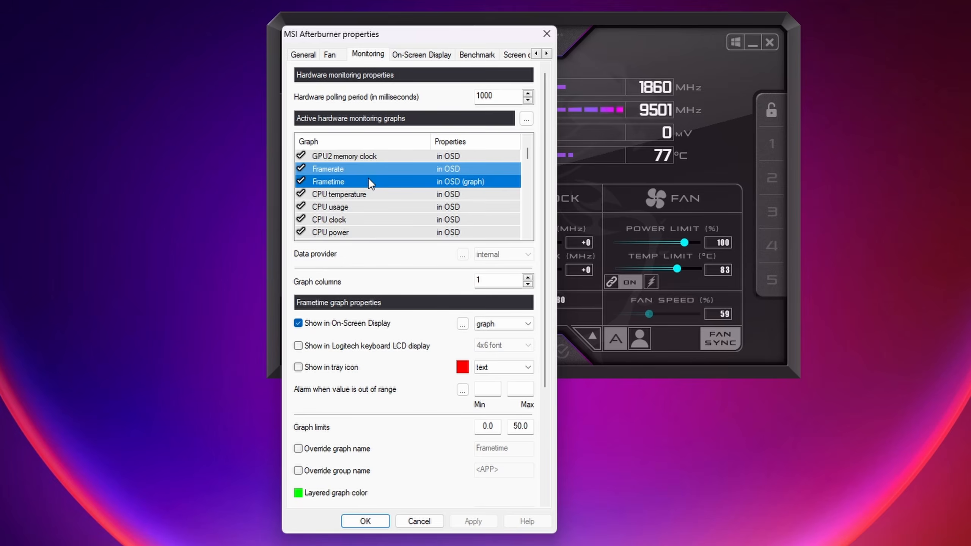
left_click_drag(368, 182, 346, 212)
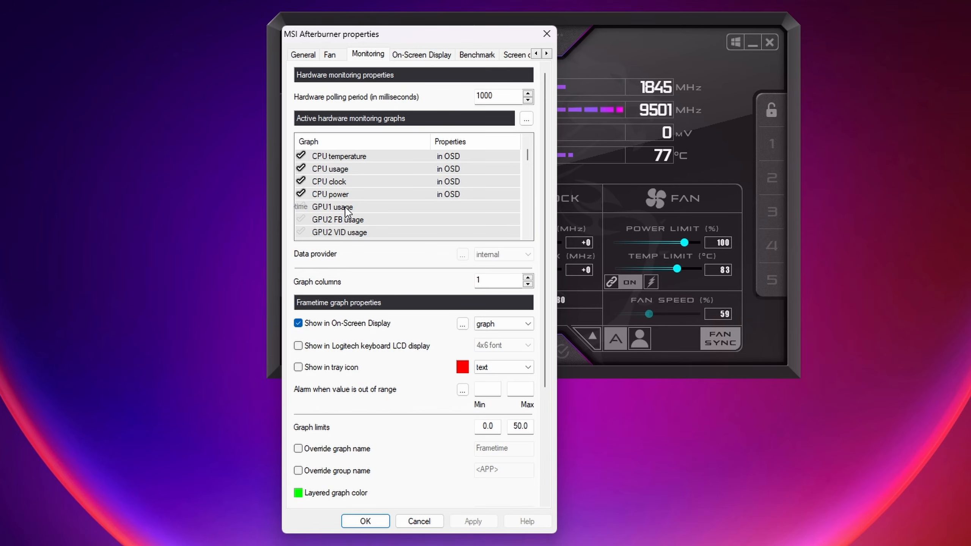
left_click_drag(345, 211, 346, 212)
left_click_drag(345, 212, 374, 211)
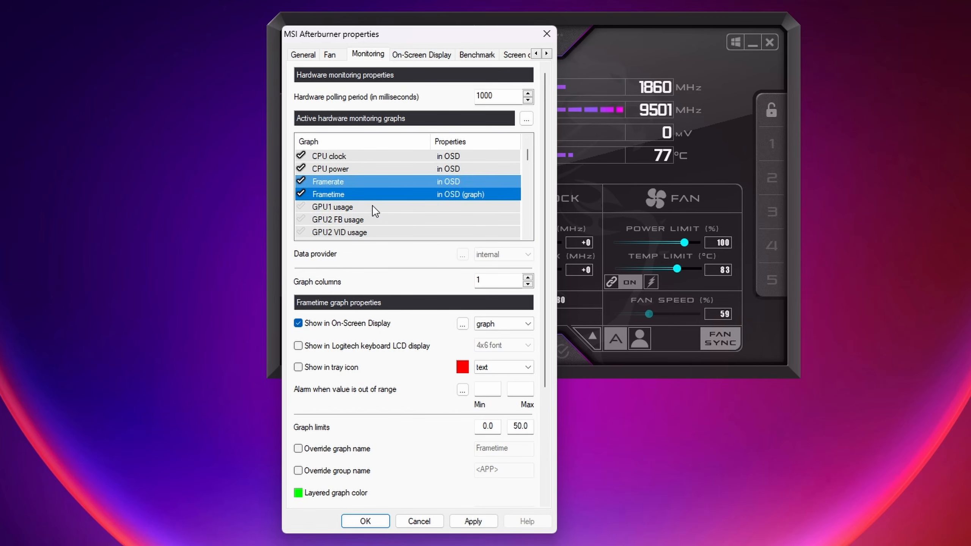
left_click(342, 183)
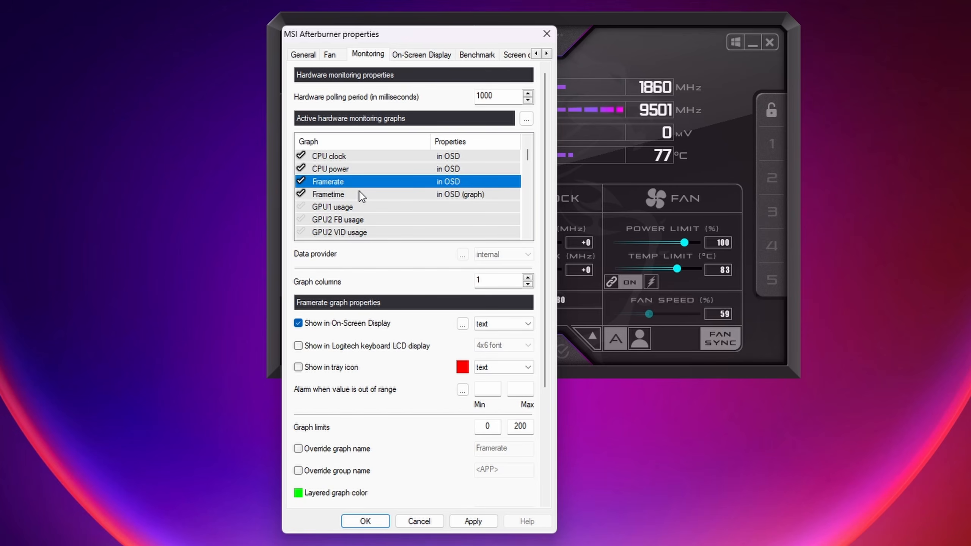
Select the GPU2 temperature, usage, core clock and power graphs together and disable their group name override
scroll(385, 202, "up", 2)
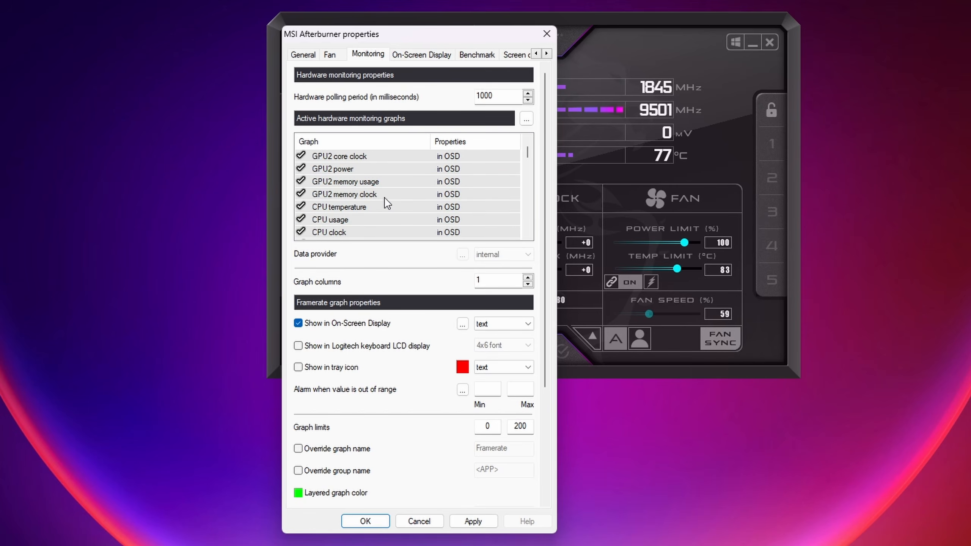
left_click(393, 195)
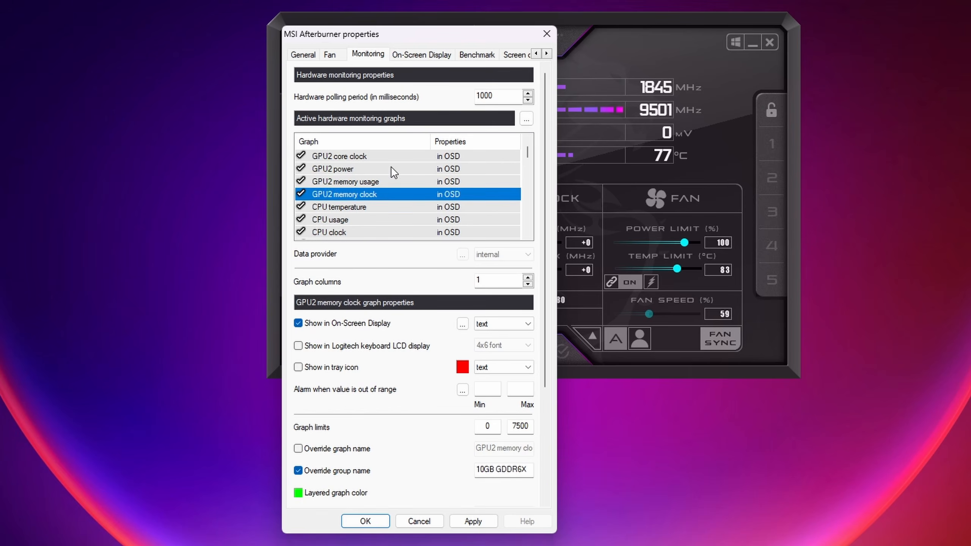
left_click(391, 157)
scroll(393, 180, "up", 1)
left_click(377, 171)
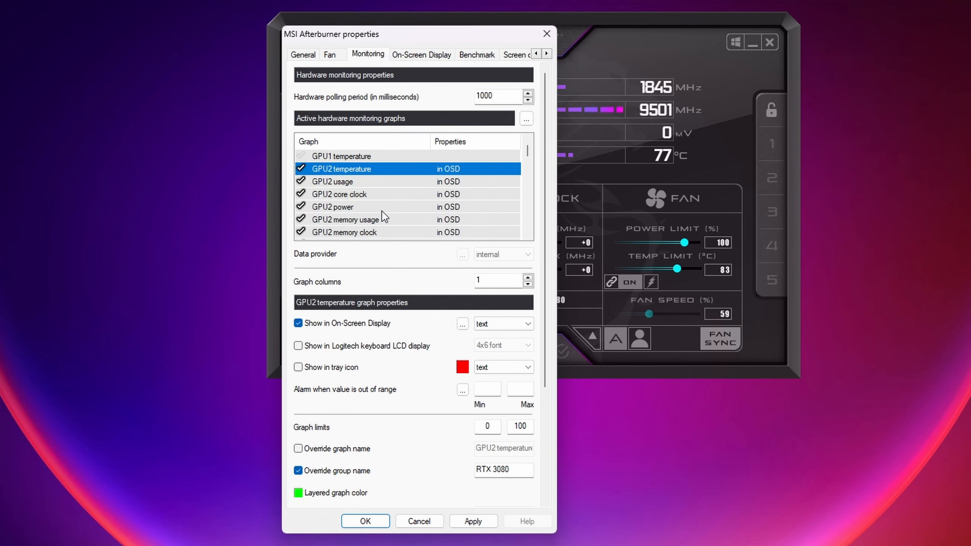
left_click(366, 203, "ctrl")
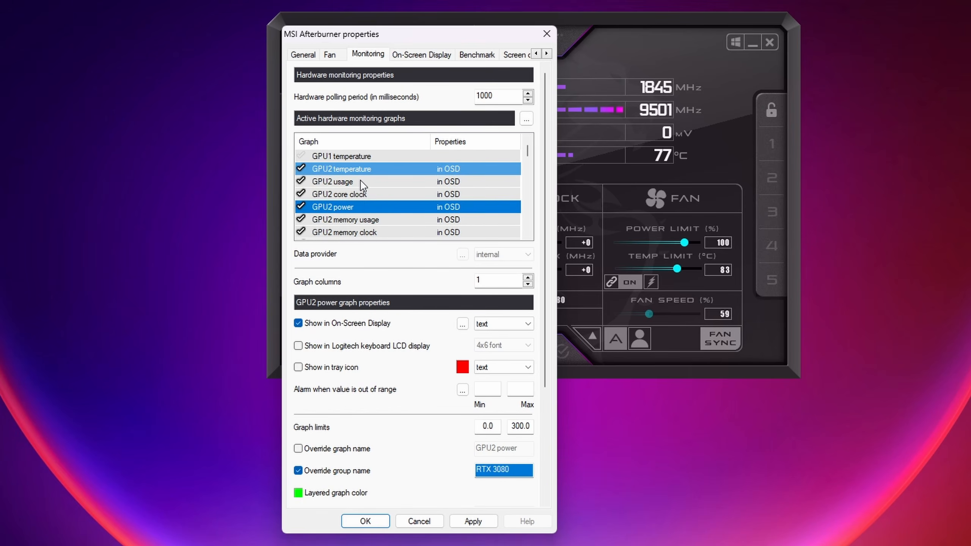
left_click(360, 181, "ctrl")
left_click(363, 194, "ctrl")
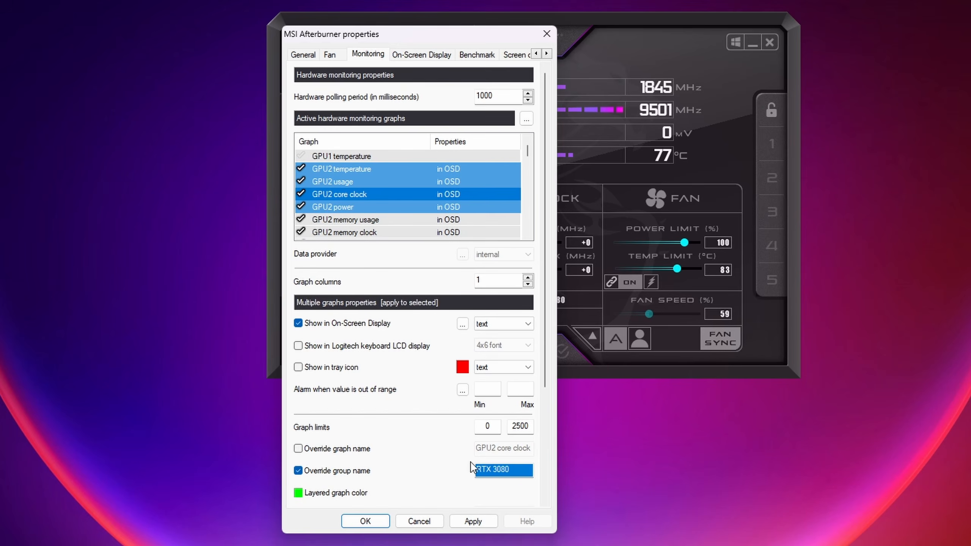
left_click(343, 473)
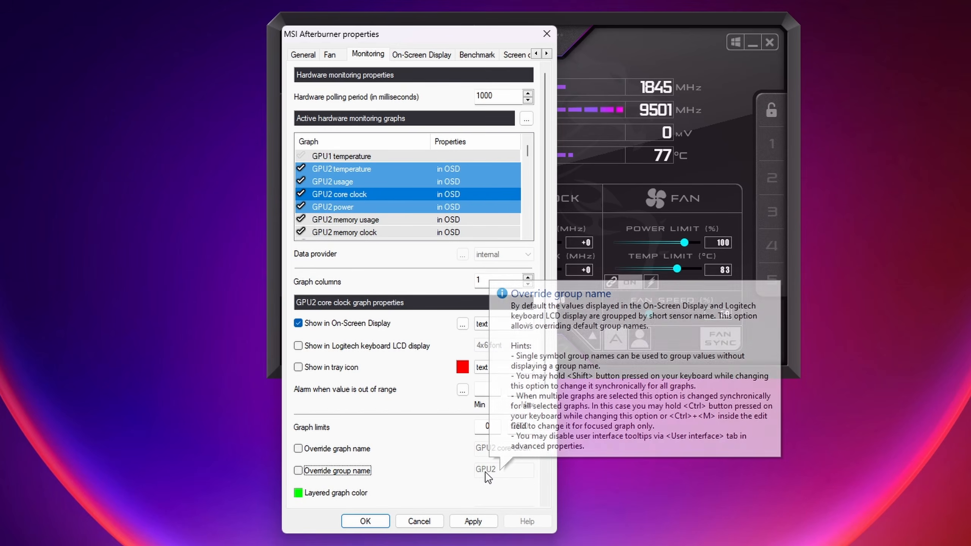
Override the group name of the selected GPU2 temperature, usage, core clock and power graphs with RTX 3080, and apply
left_click(348, 472)
left_click(510, 470)
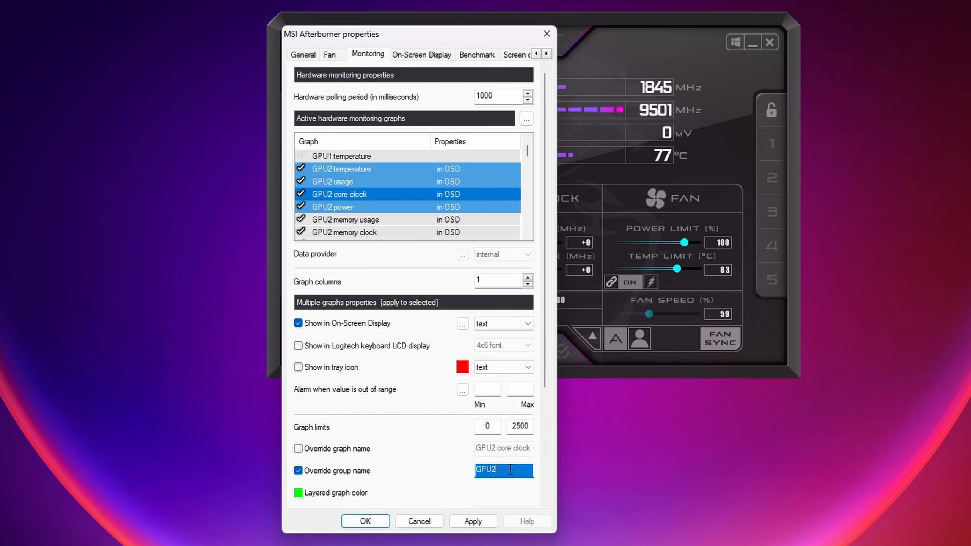
type("RTX 3080")
left_click(473, 521)
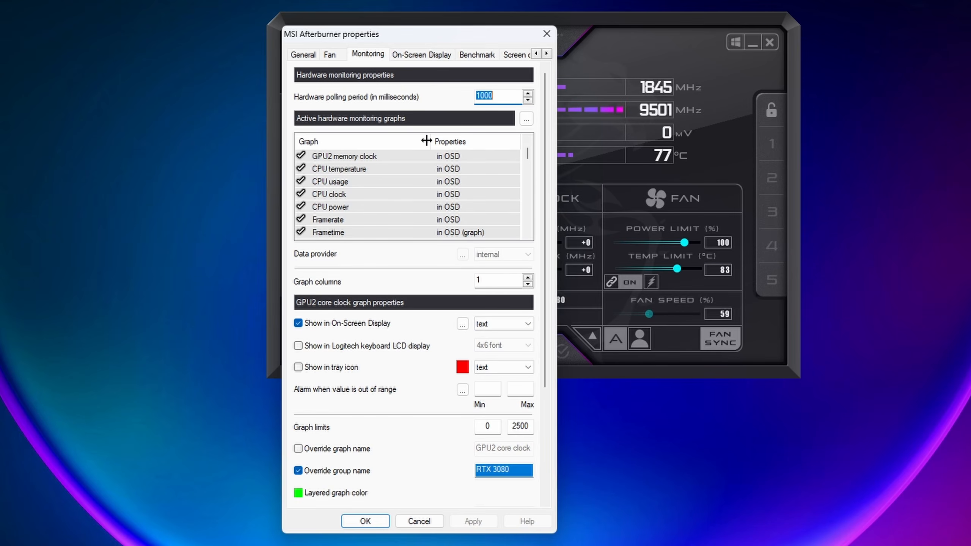
Reassign the Toggle On-Screen Display hotkey as Ctrl + Shift + Alt + ], apply it, and close the properties
left_click(429, 55)
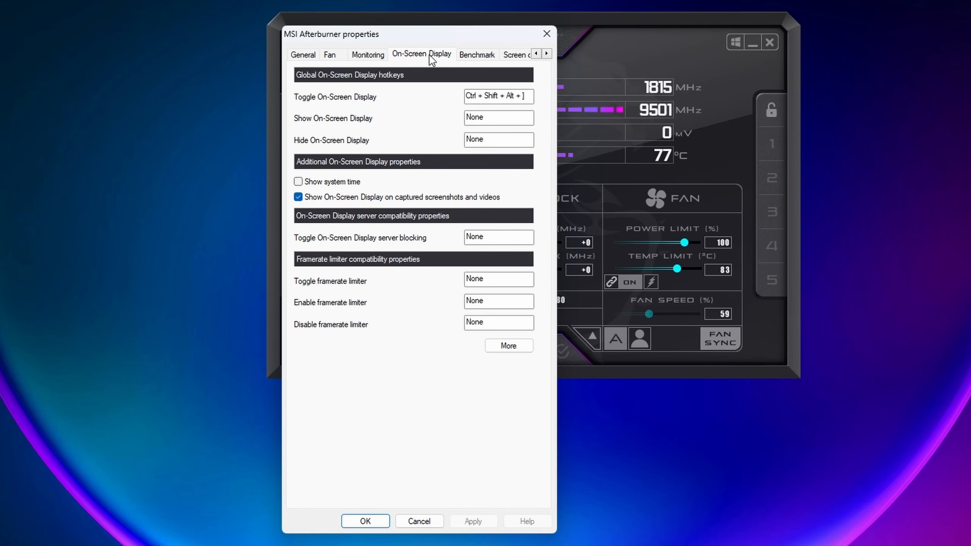
key("BackSpace")
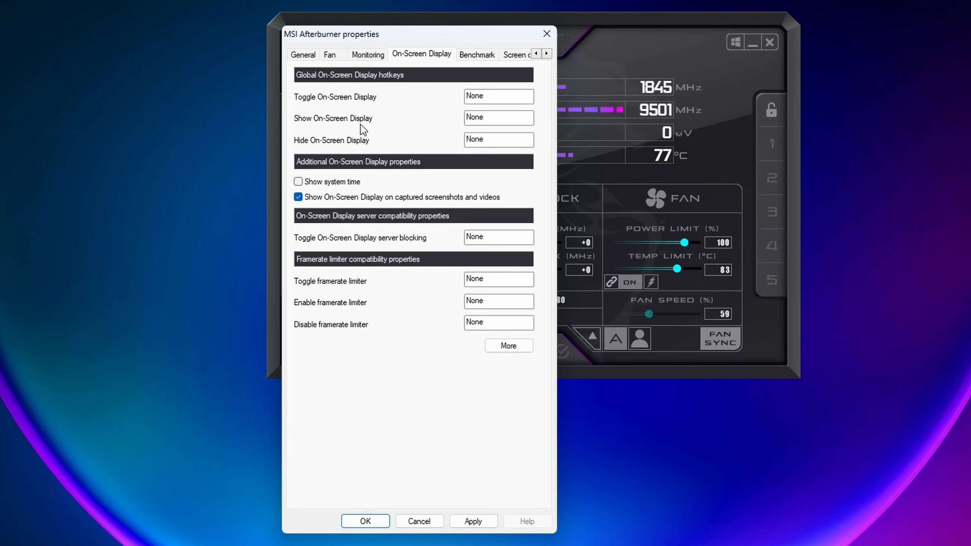
mouse_move(491, 144)
key("ctrl+shift")
key("ctrl+shift+alt")
left_click(474, 525)
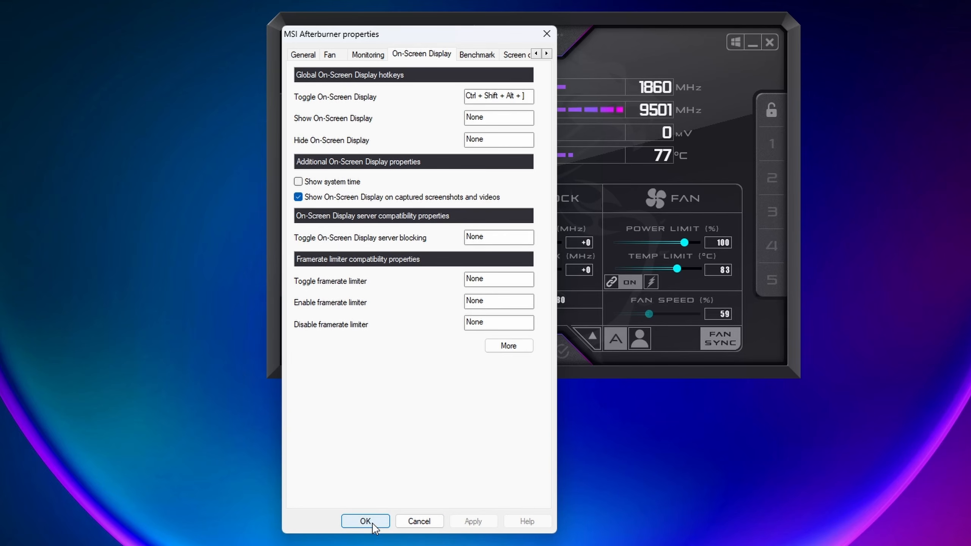
left_click(373, 522)
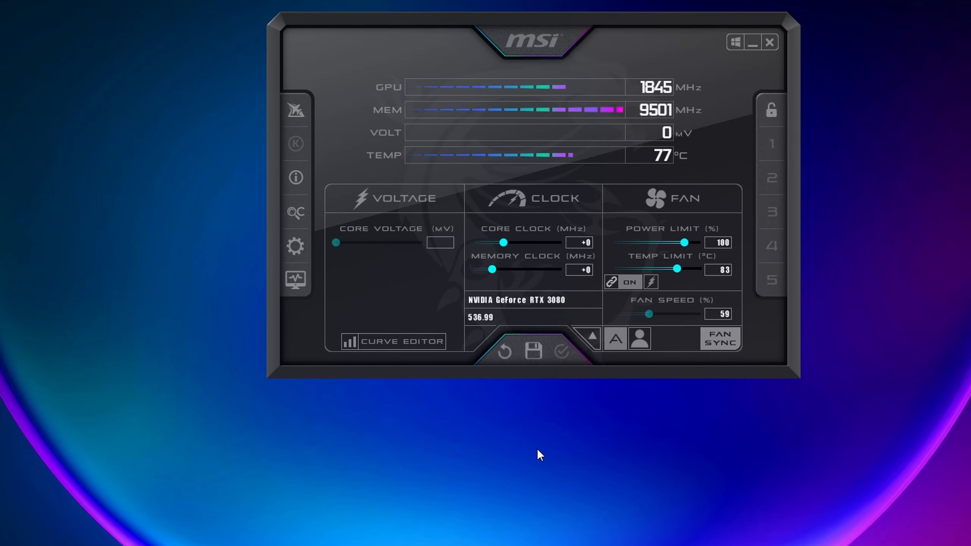
Switch to The Witcher 3, resume play to examine the performance overlay while moving around, and pause the game
key("alt+Tab")
key("alt+Tab")
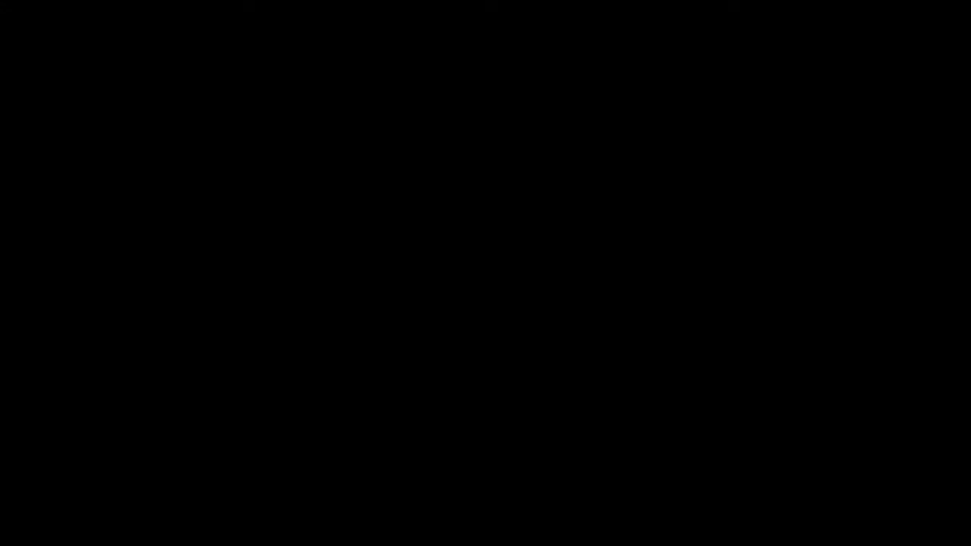
key("alt+Tab")
key("alt+Tab")
key("alt+Tab")
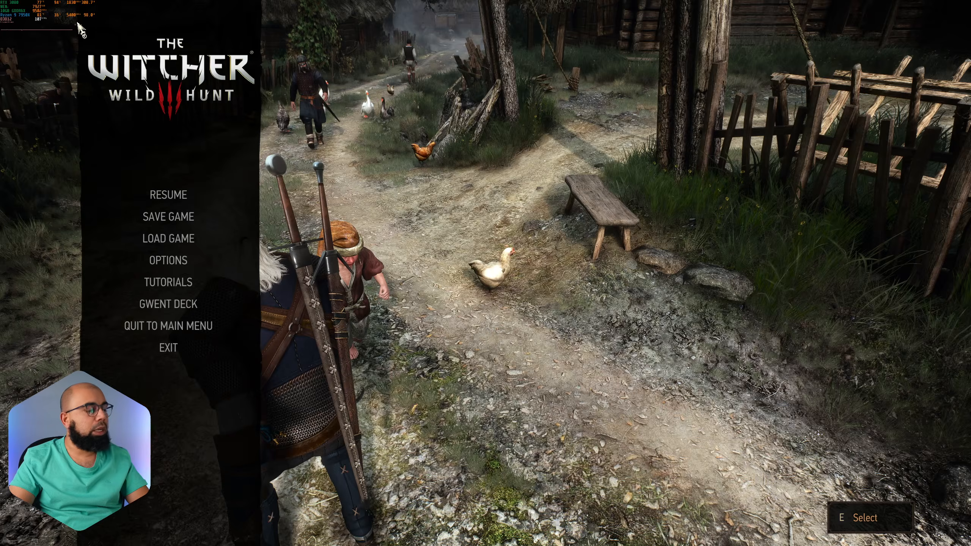
key("Escape")
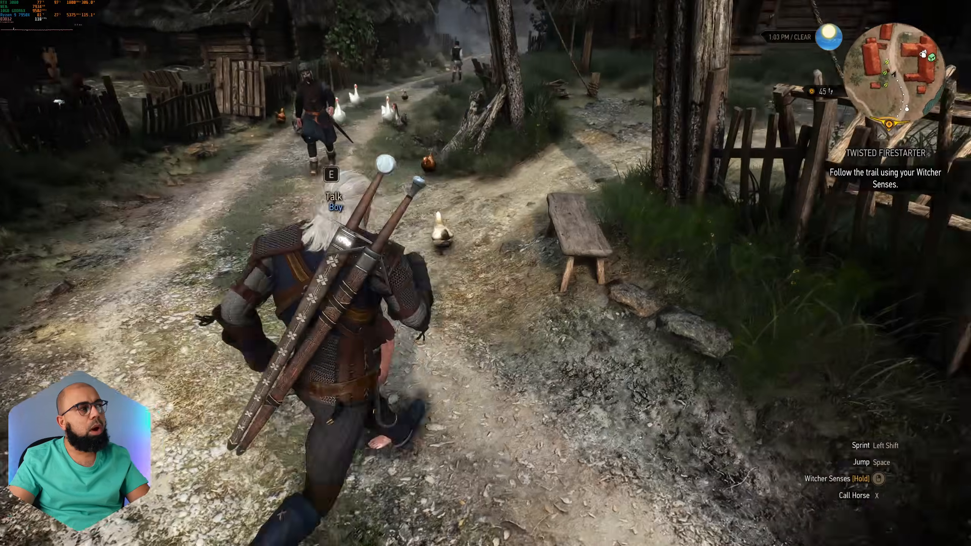
key("a")
key("d")
key("a")
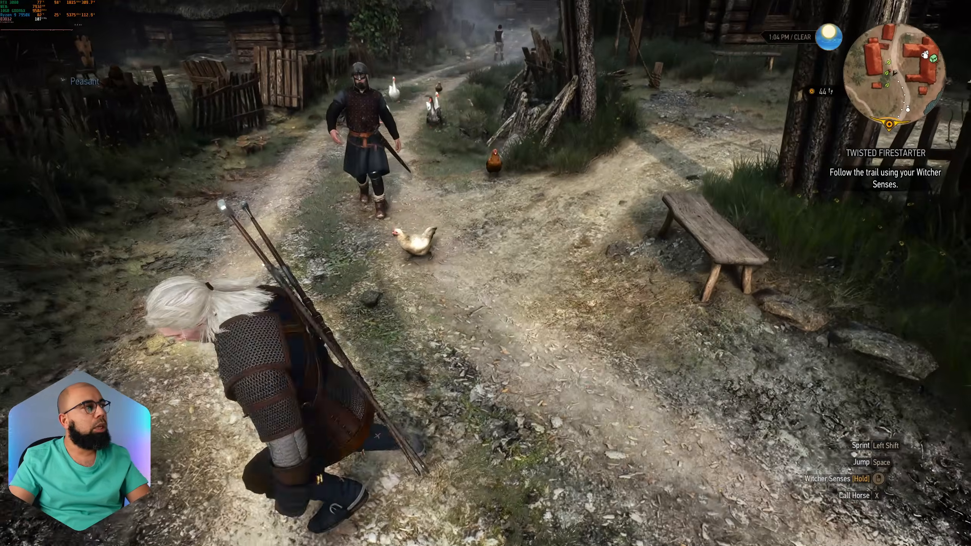
key("s")
key("d")
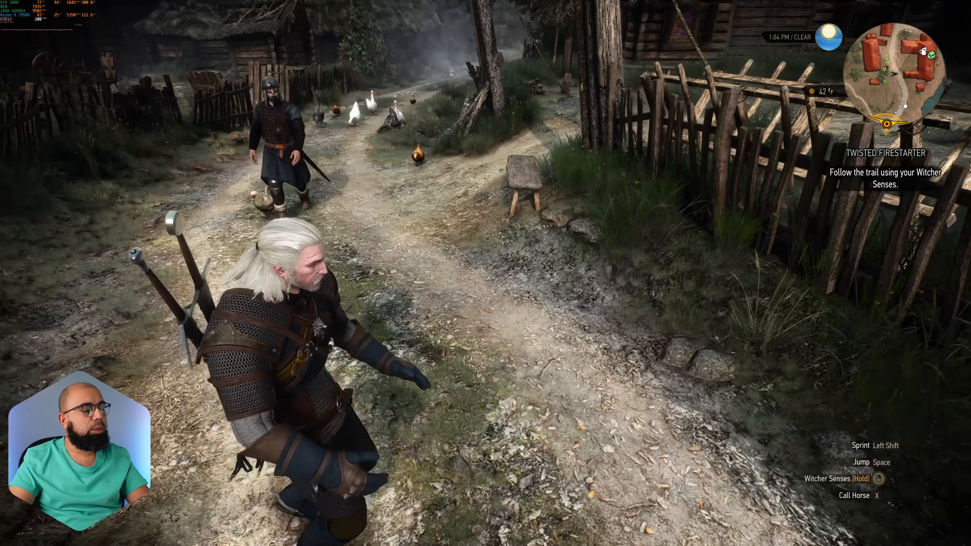
key("Escape")
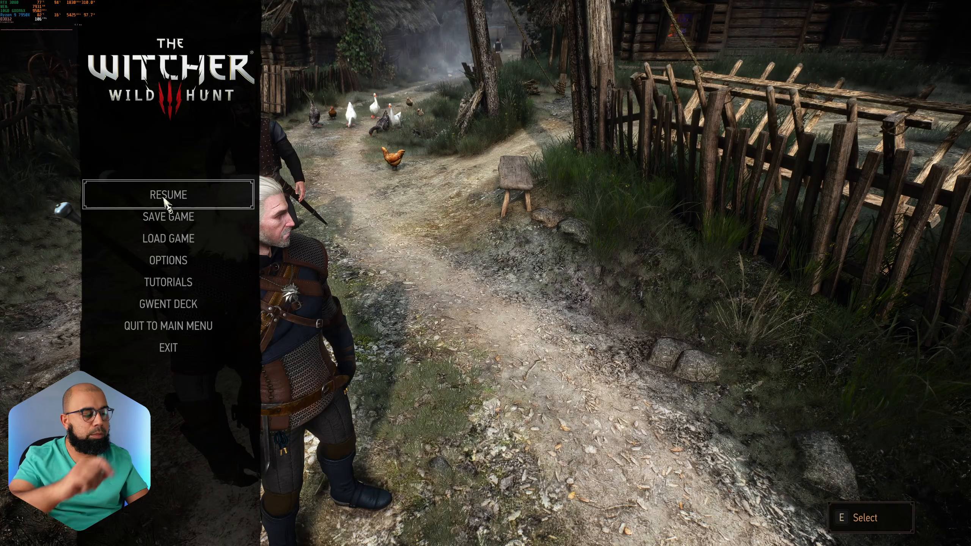
Return to the desktop, open RivaTuner Statistics Server, minimize MSI Afterburner, and move the RivaTuner window to the middle of the screen
key("alt+Tab")
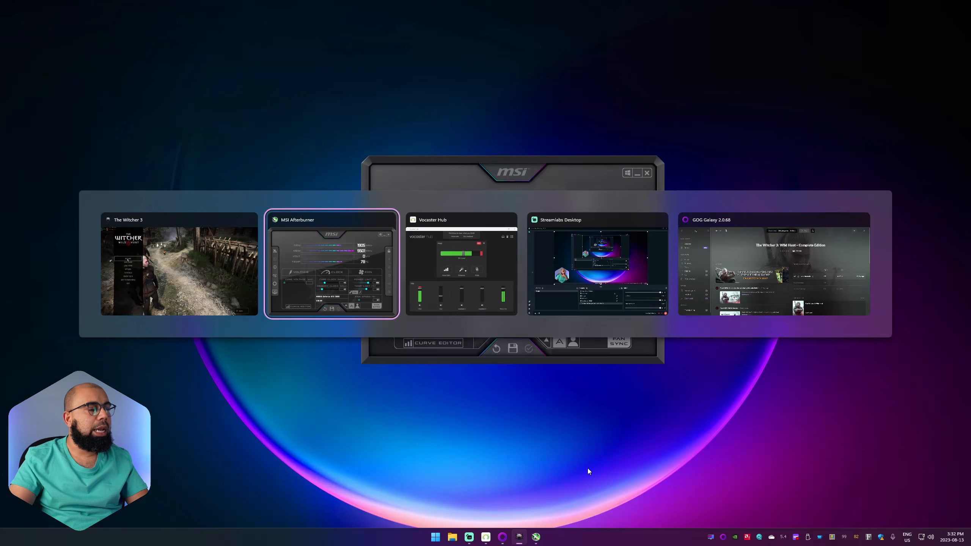
key("alt+Tab")
key("alt+shift+Tab")
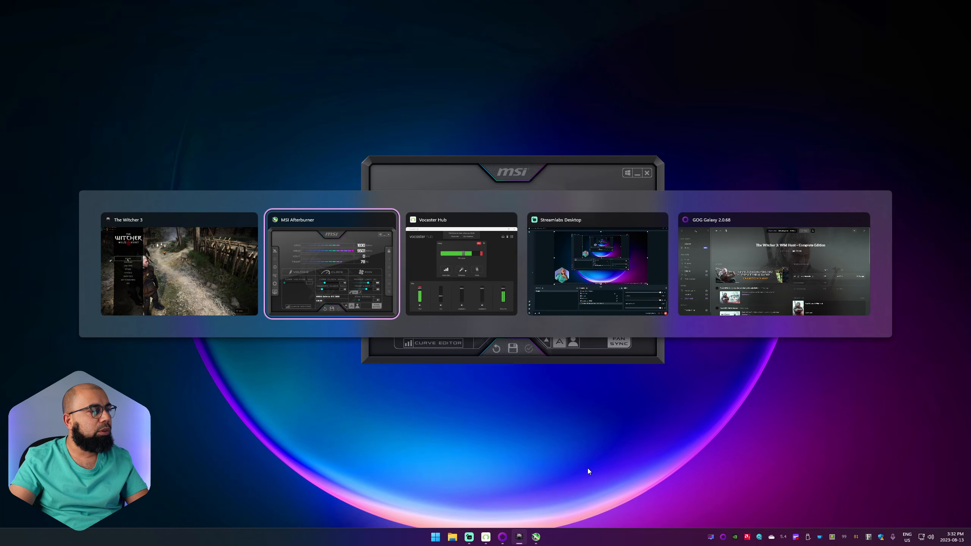
left_click(711, 537)
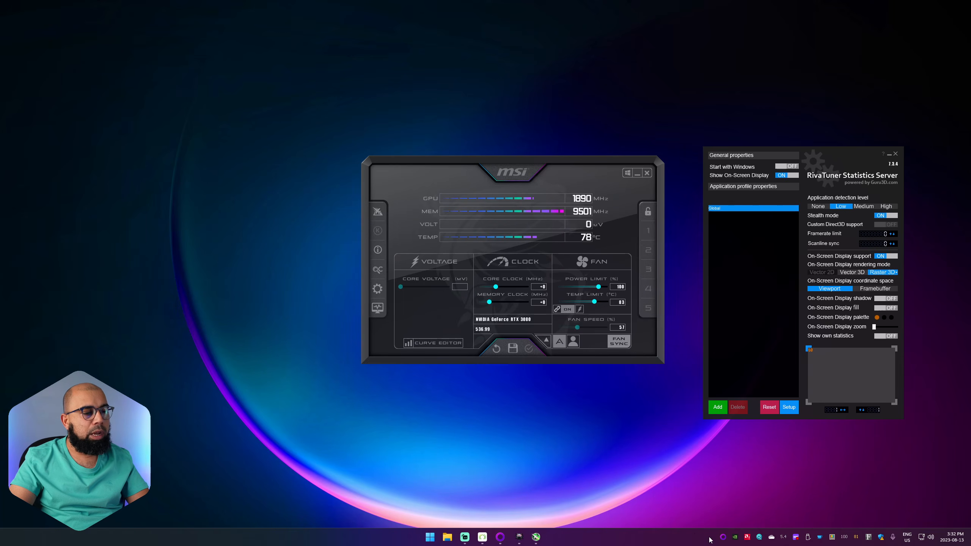
left_click_drag(621, 163, 496, 180)
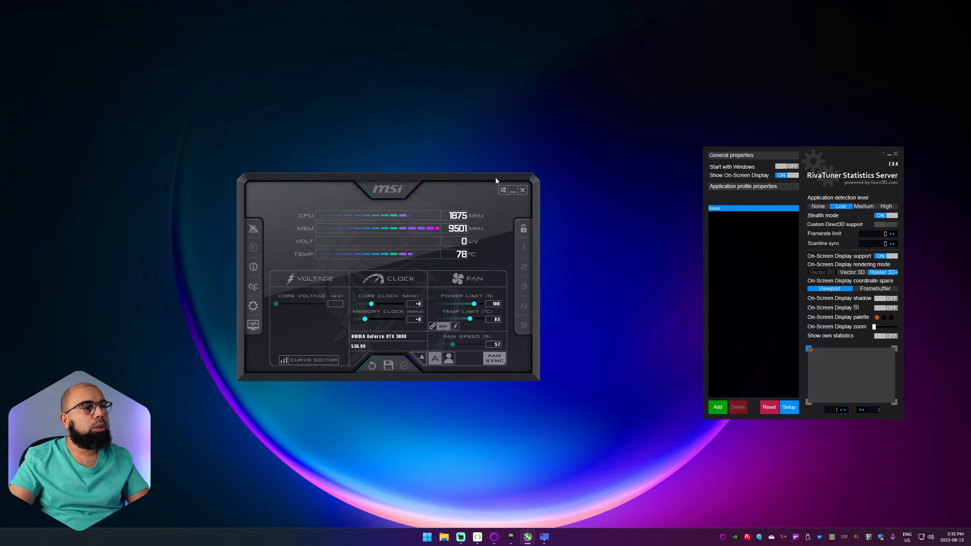
left_click(513, 190)
left_click_drag(837, 157, 603, 149)
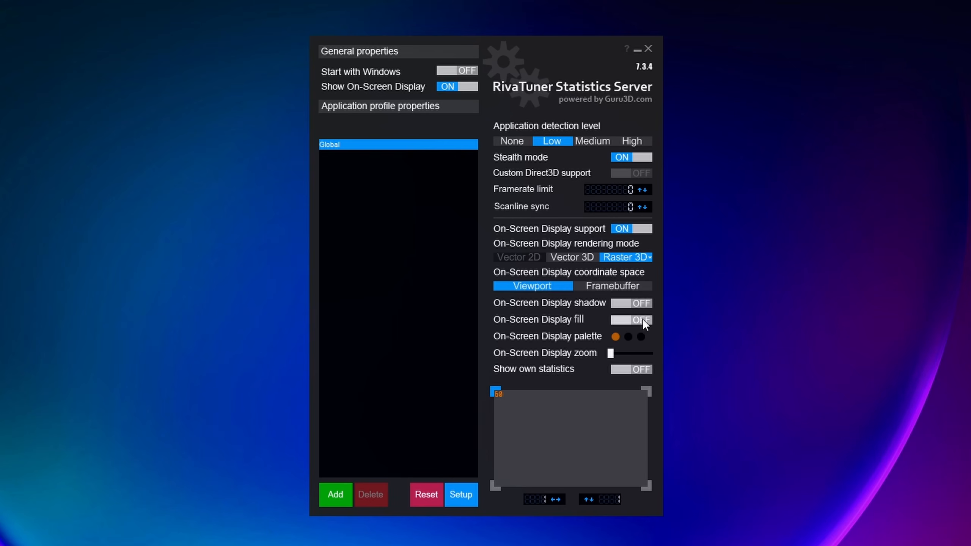
Raise the On-Screen Display zoom to its maximum and check the overlay's size in The Witcher 3
mouse_move(628, 306)
left_click_drag(609, 353, 655, 354)
mouse_move(608, 445)
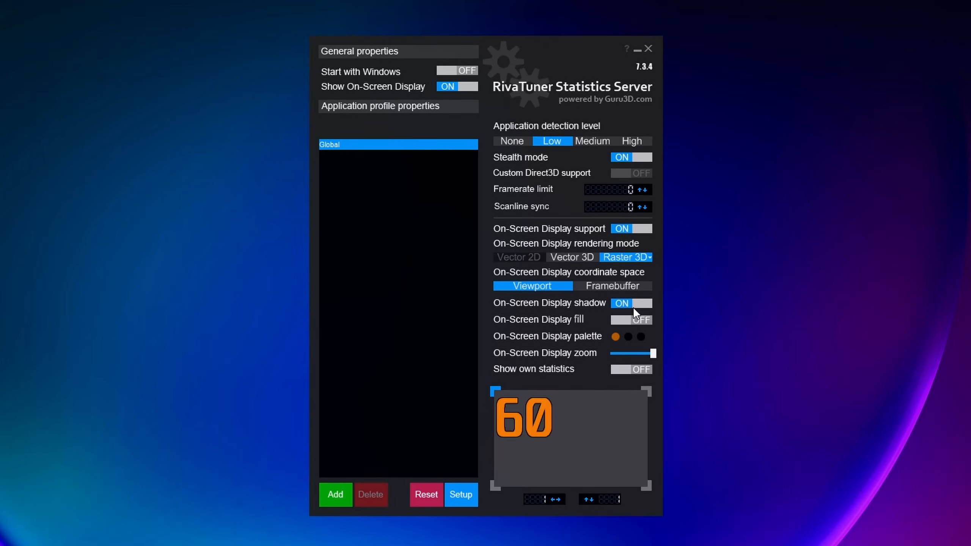
key("alt+Tab")
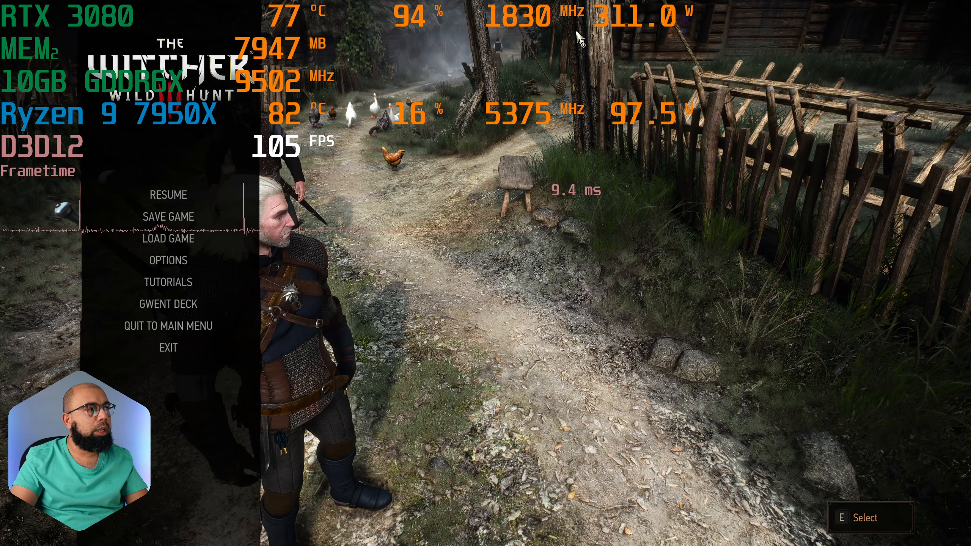
key("alt+Tab")
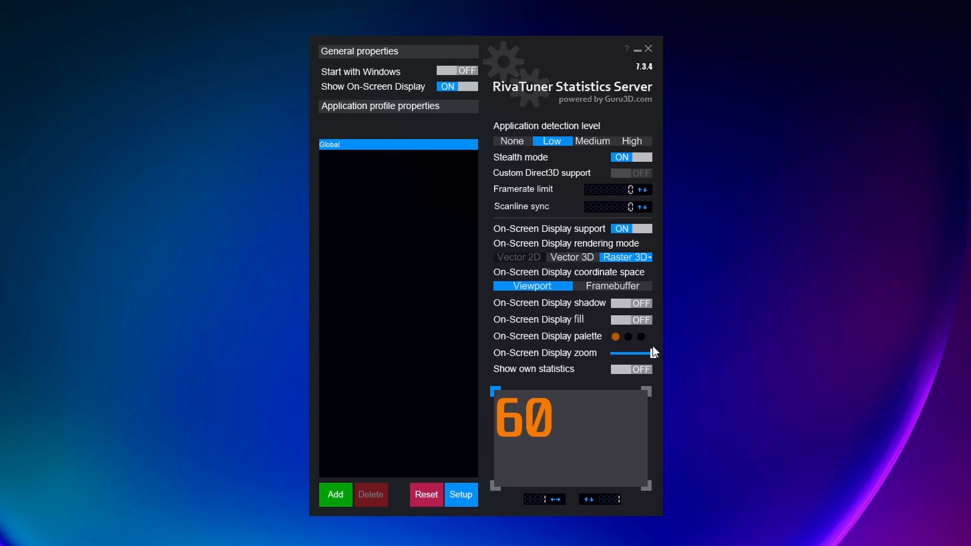
Enable the On-Screen Display fill and reduce the On-Screen Display zoom to a little under half of its range
mouse_move(623, 320)
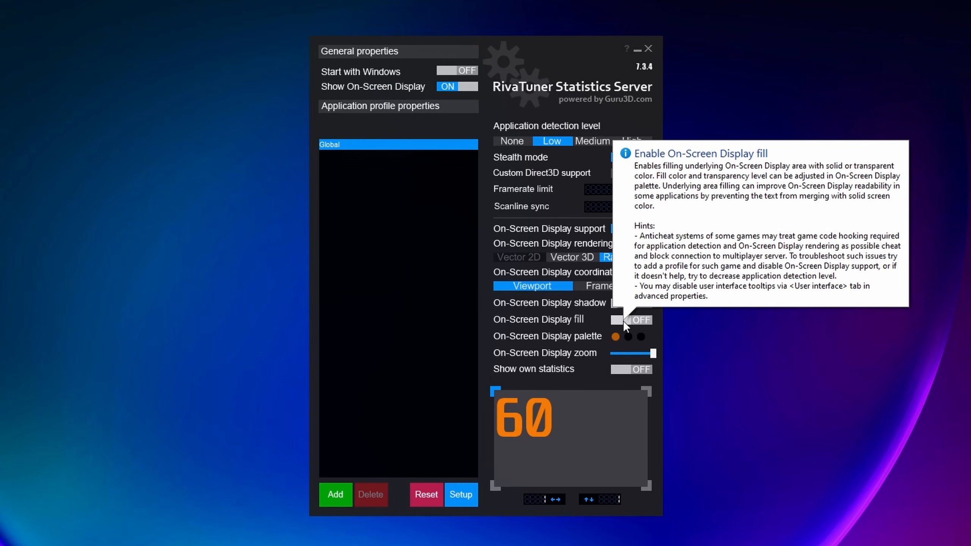
left_click(623, 320)
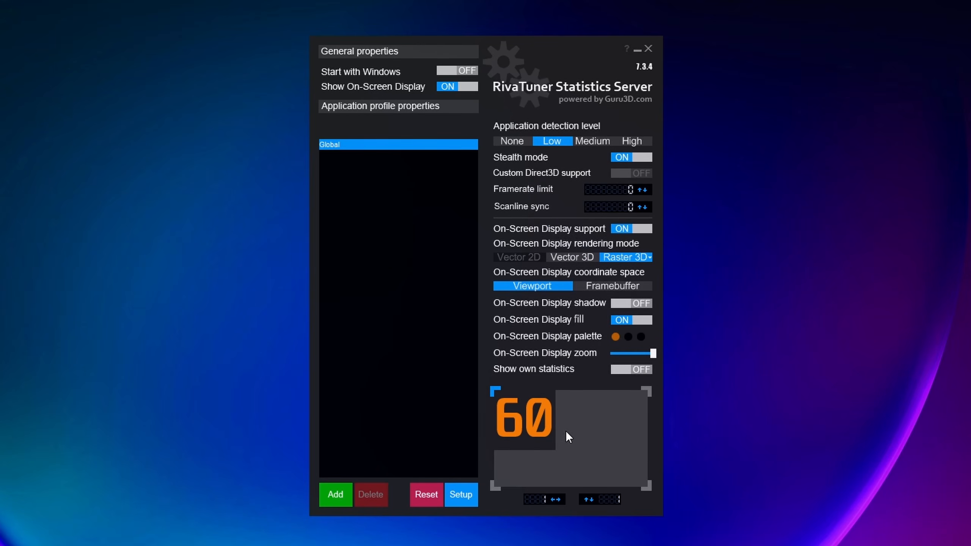
mouse_move(561, 437)
left_click_drag(653, 359, 629, 359)
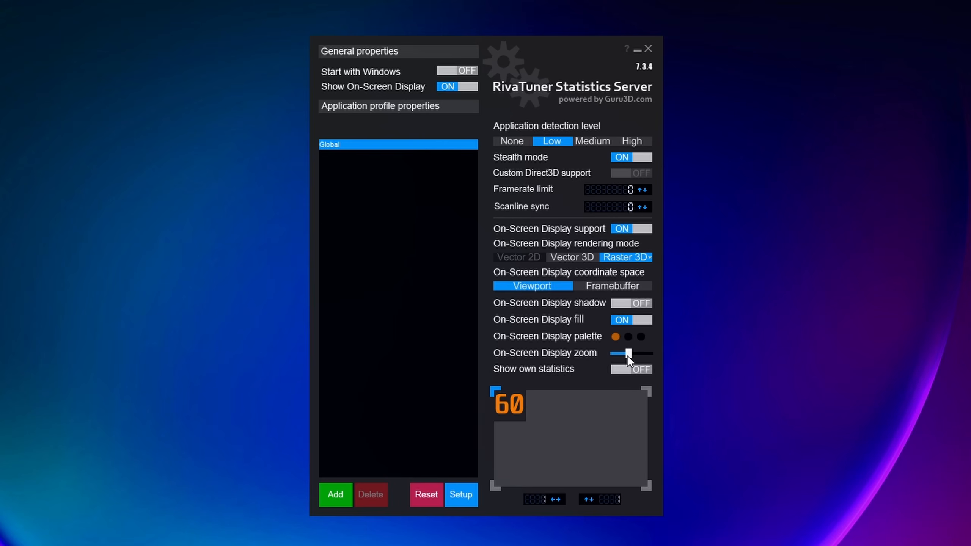
Minimize RivaTuner Statistics Server and examine the filled overlay in The Witcher 3 while running through the village
left_click(638, 48)
key("alt+Tab")
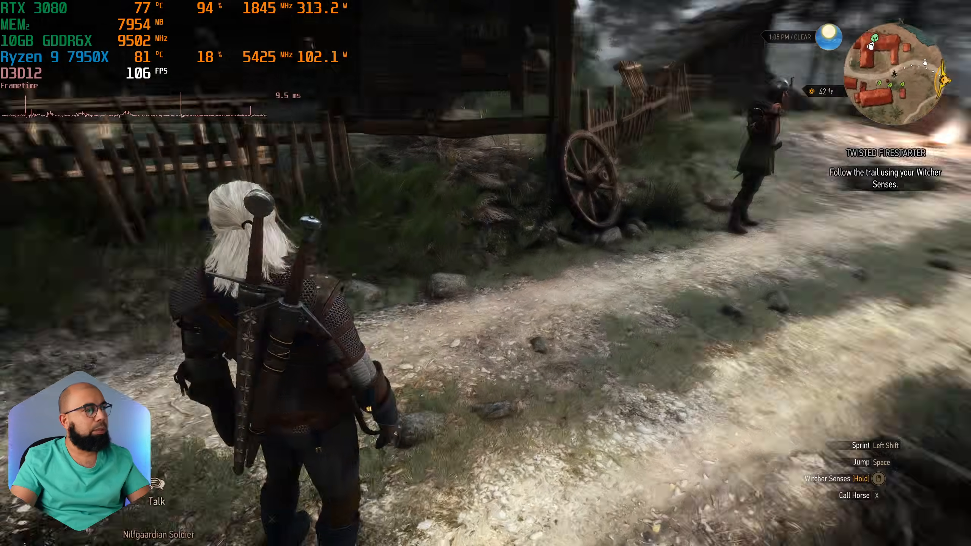
key("w")
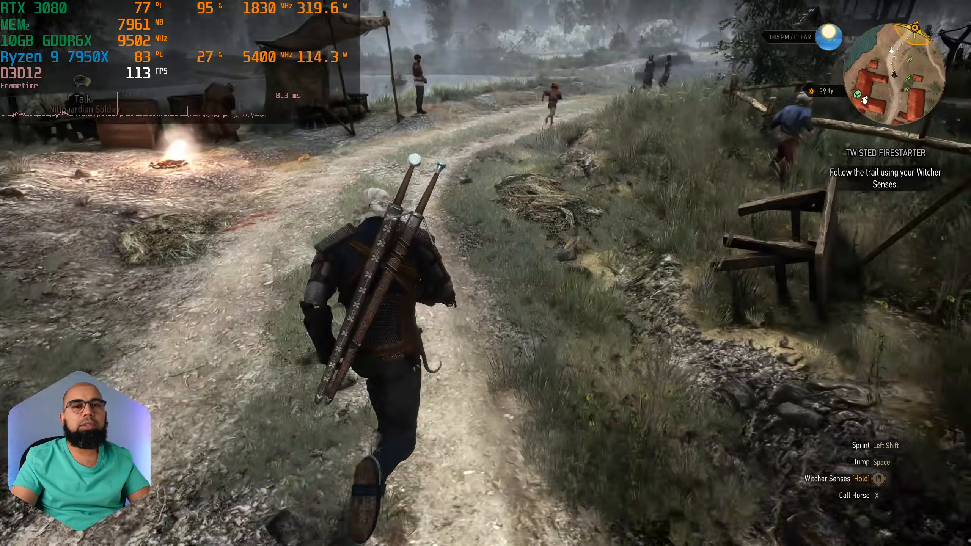
key("w")
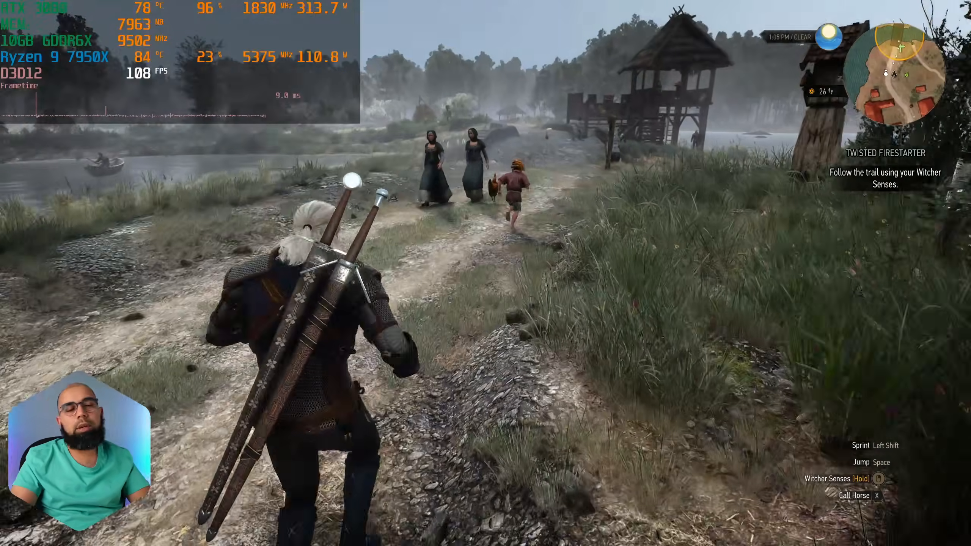
key("w")
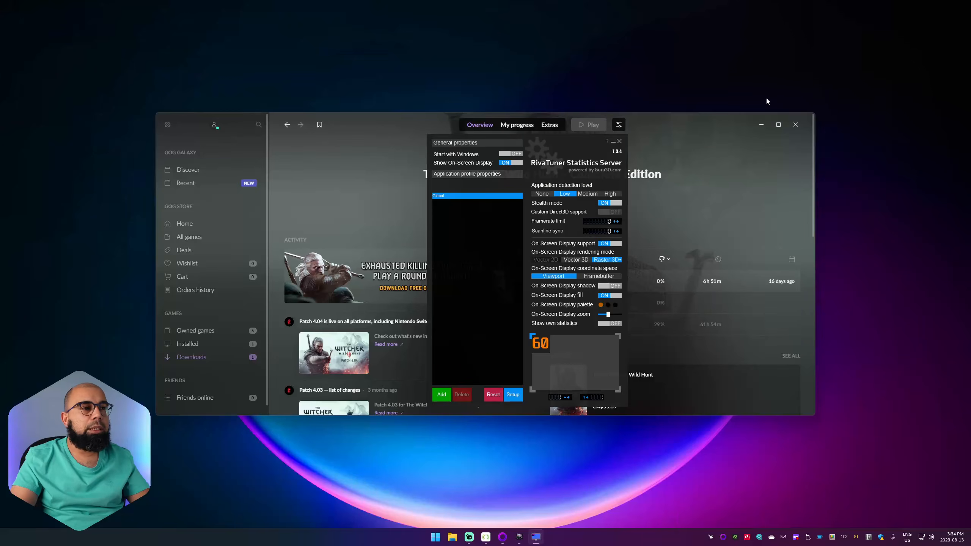
Try an injection delay of 1500 milliseconds in the RivaTuner Statistics Server properties, restore the previous value, and close the dialog
left_click(761, 125)
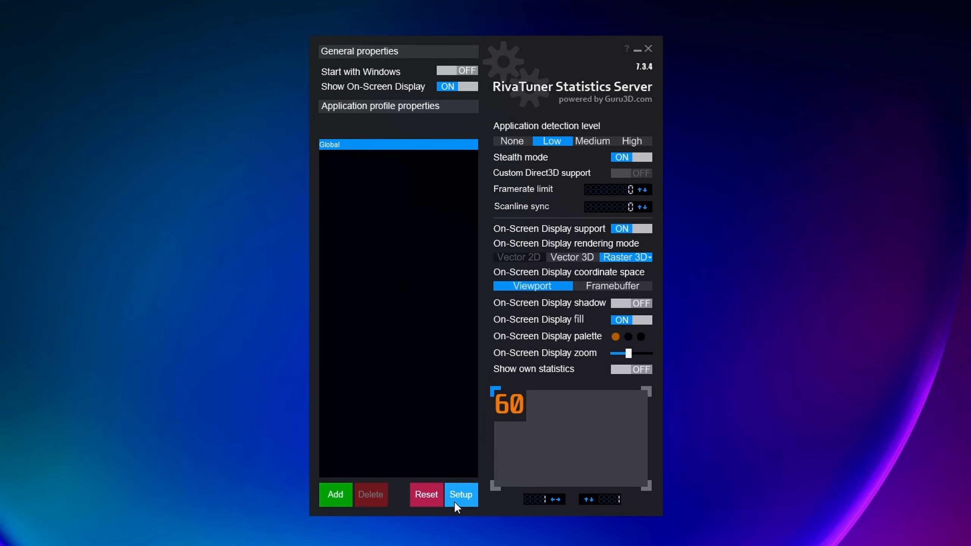
left_click(464, 492)
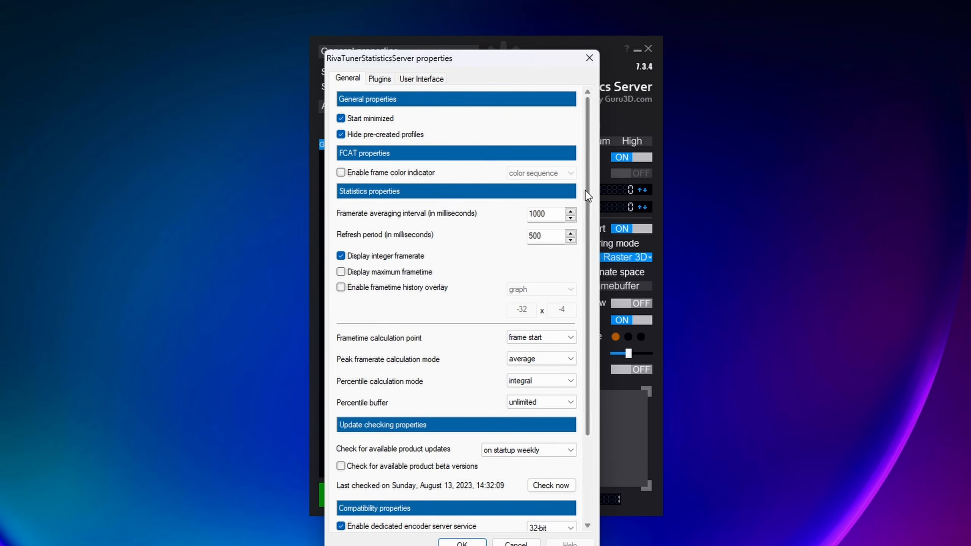
left_click_drag(587, 196, 588, 339)
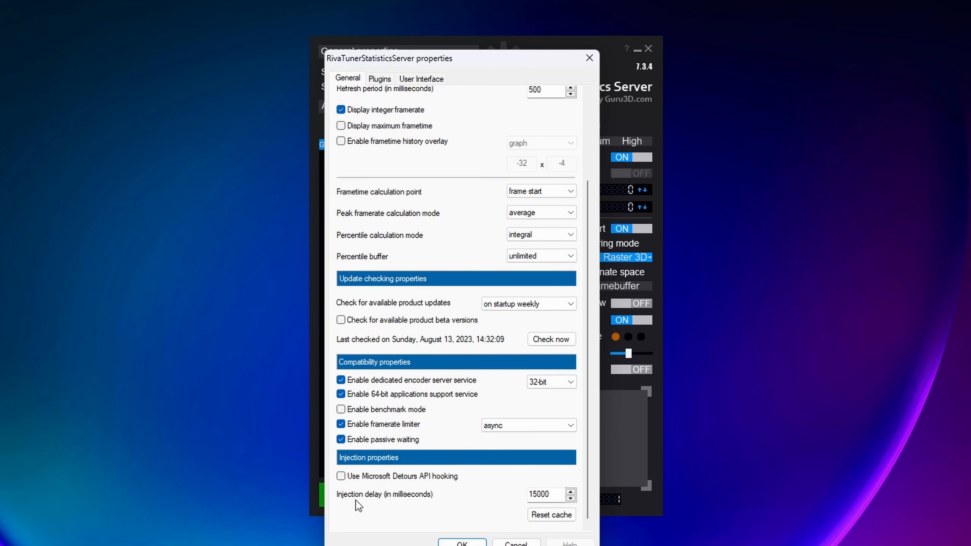
double_click(540, 494)
type("1500")
key("ctrl+z")
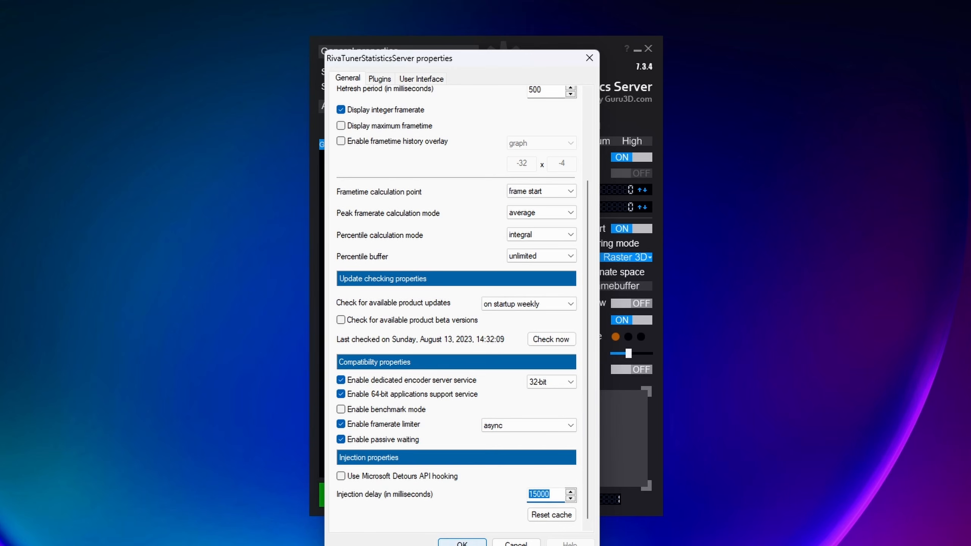
left_click(462, 544)
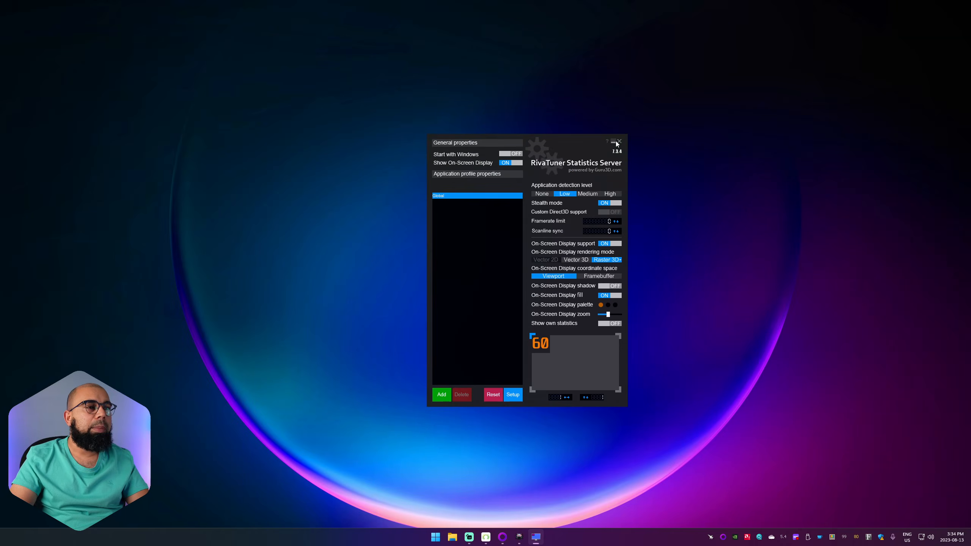
Minimize RivaTuner, resume The Witcher 3, and test hiding and showing the overlay with its toggle hotkey before pausing the game
left_click(637, 50)
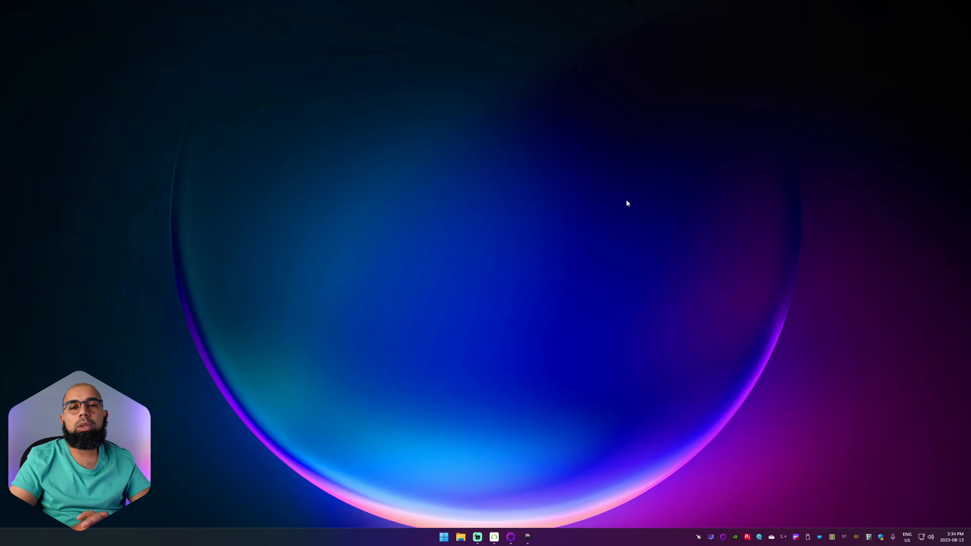
key("alt+Tab")
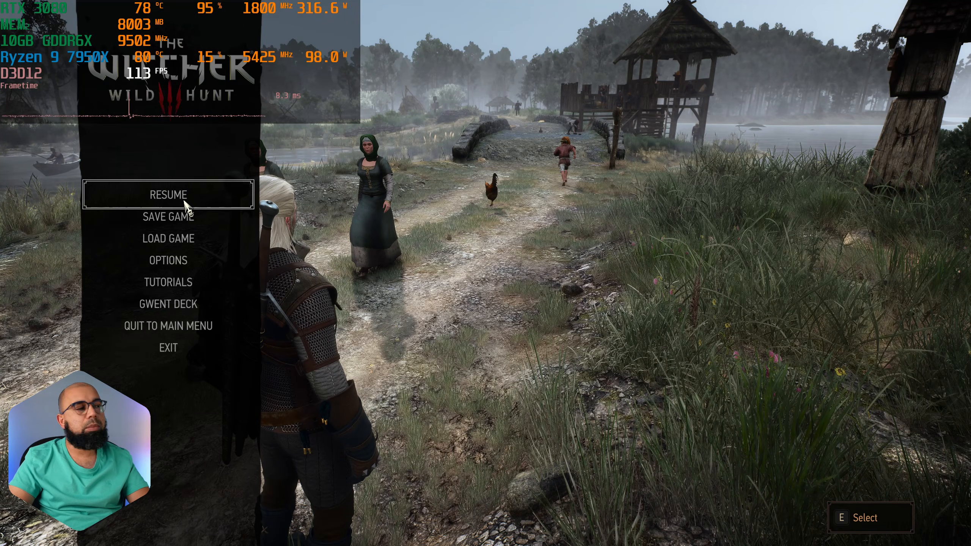
left_click(185, 201)
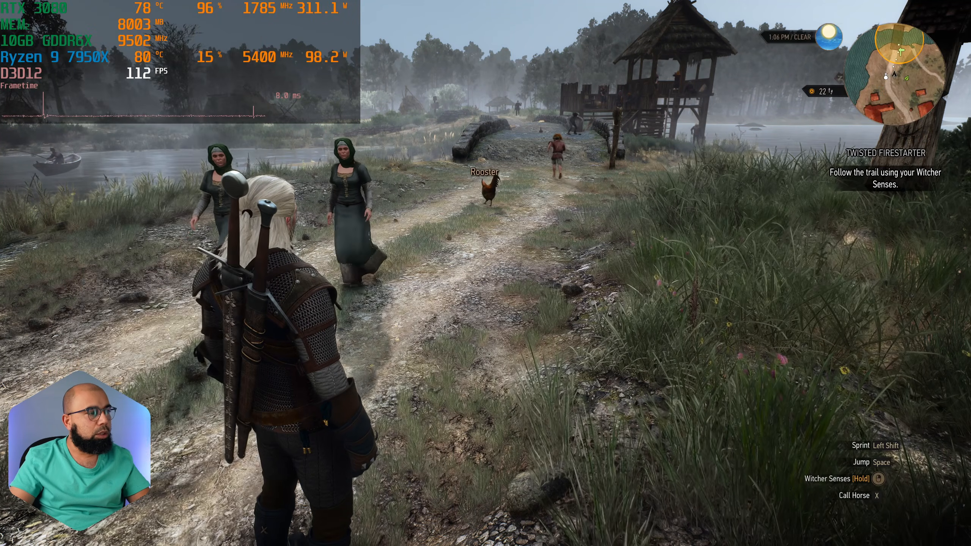
key("w")
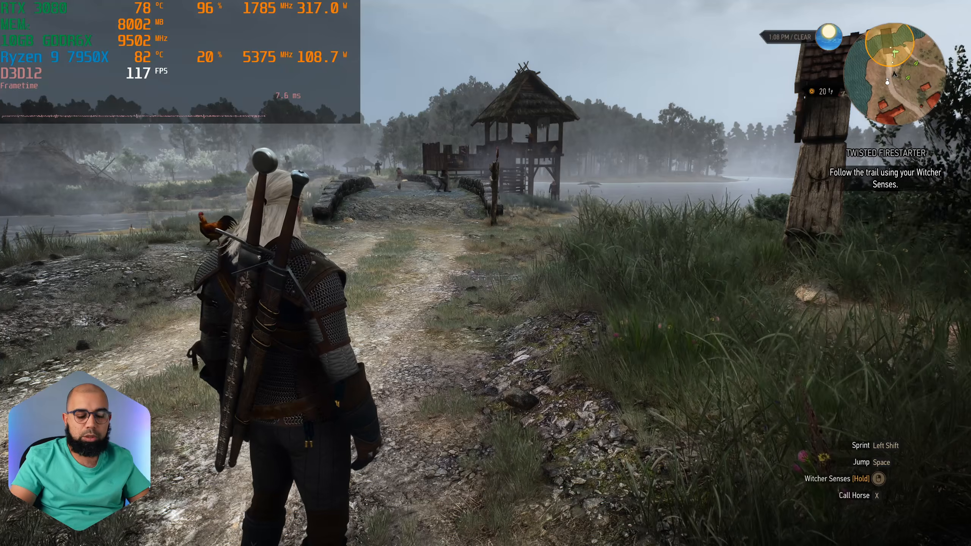
key("Home")
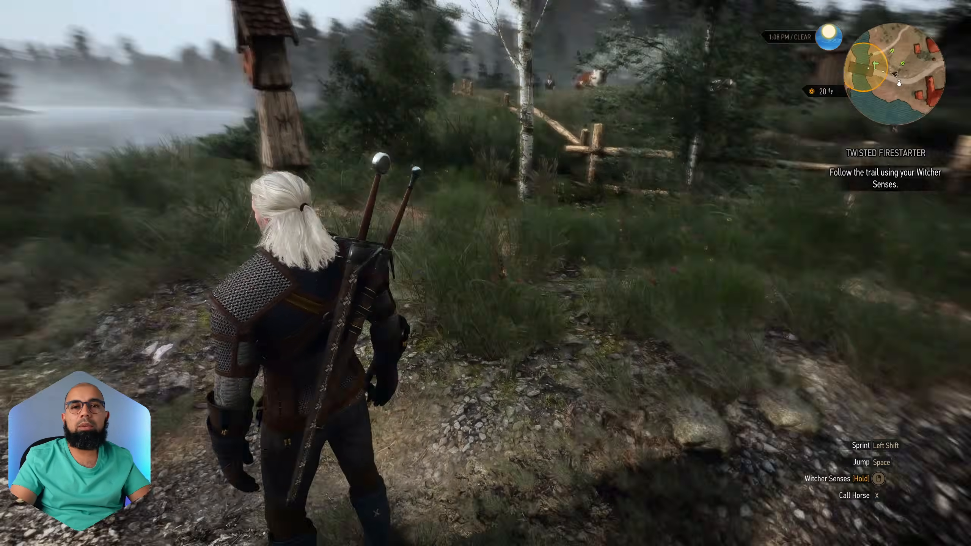
key("w")
key("w")
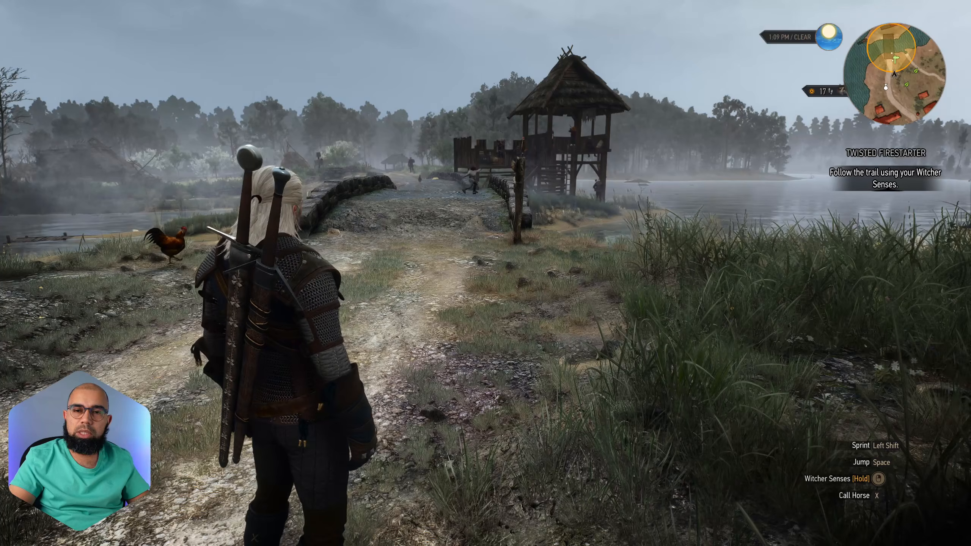
key("Home")
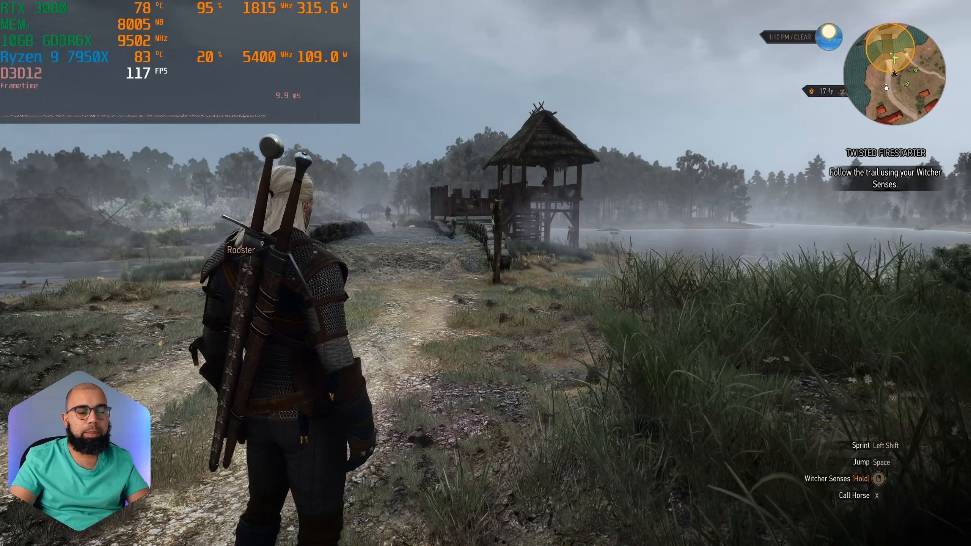
key("Escape")
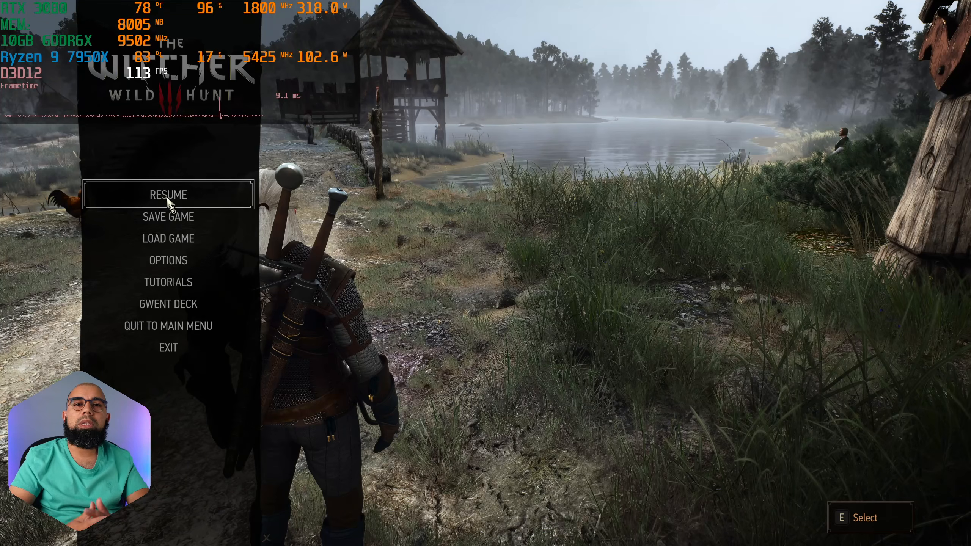